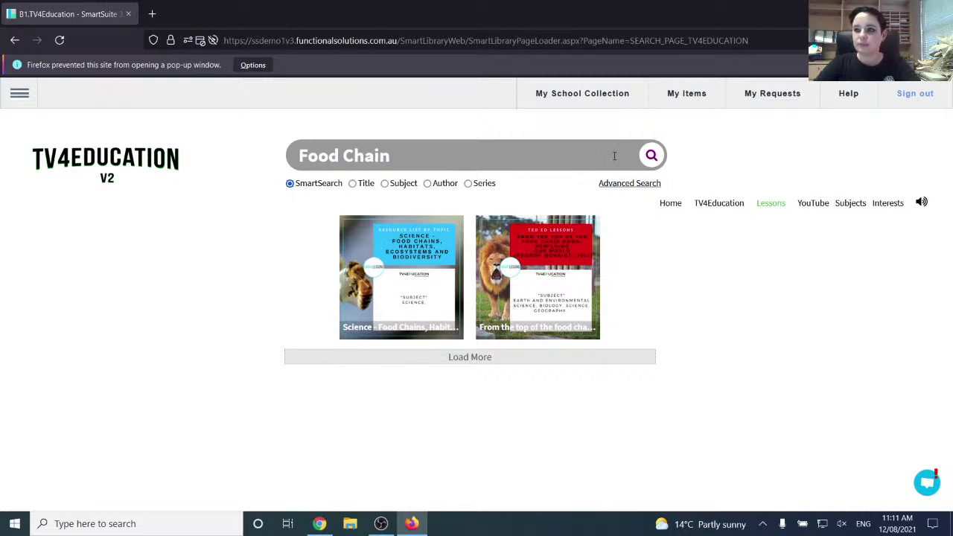
Step: Search the lessons for Food Chain and add "A guide to the energy of the Earth" to the library
left_click(653, 158)
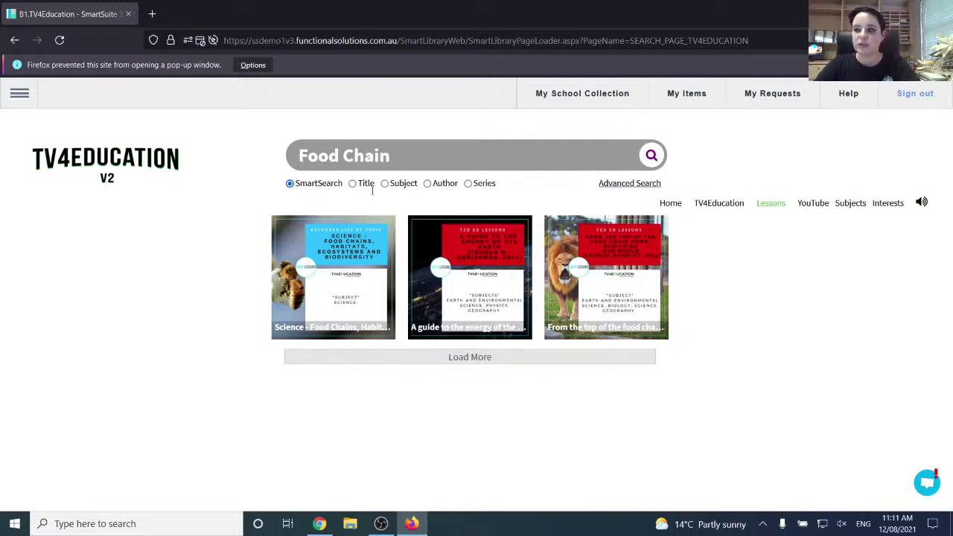
left_click(463, 264)
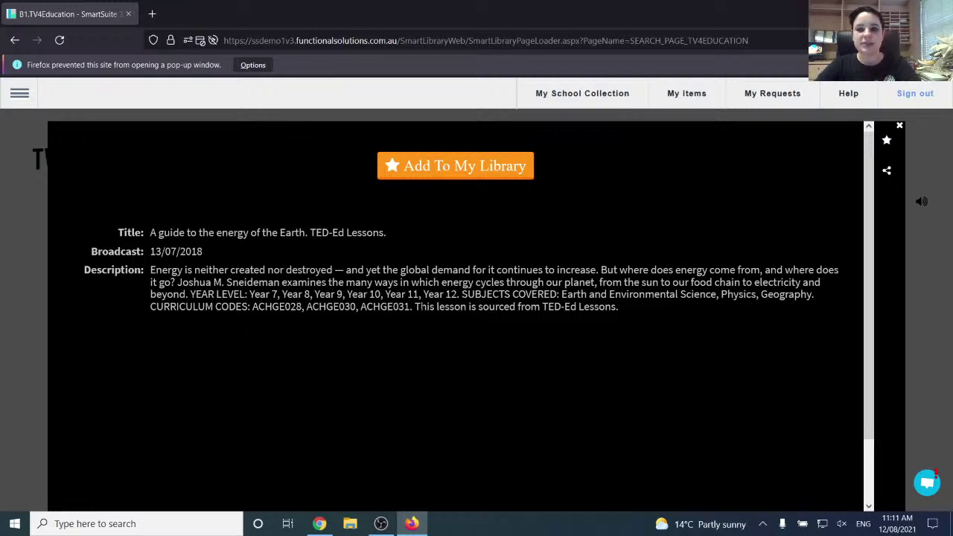
left_click(418, 166)
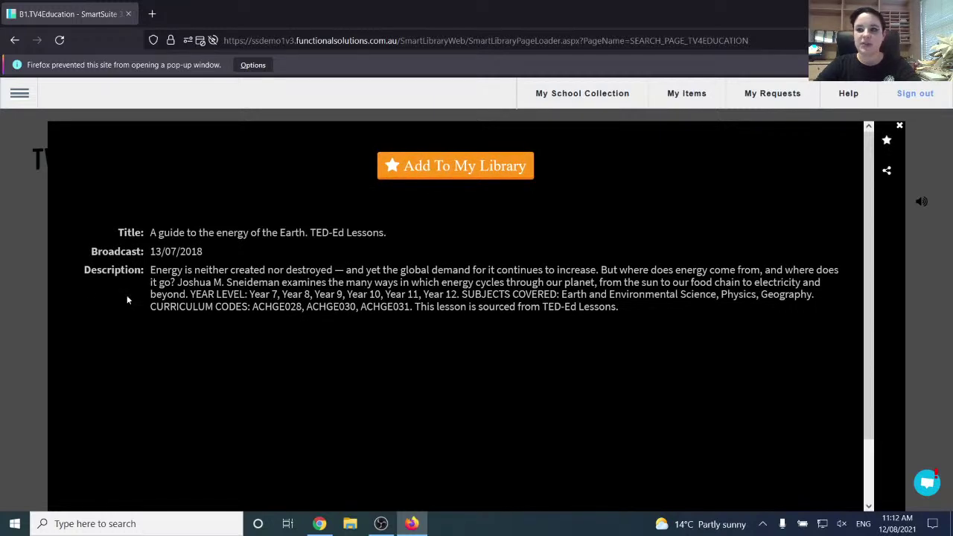
left_click(45, 296)
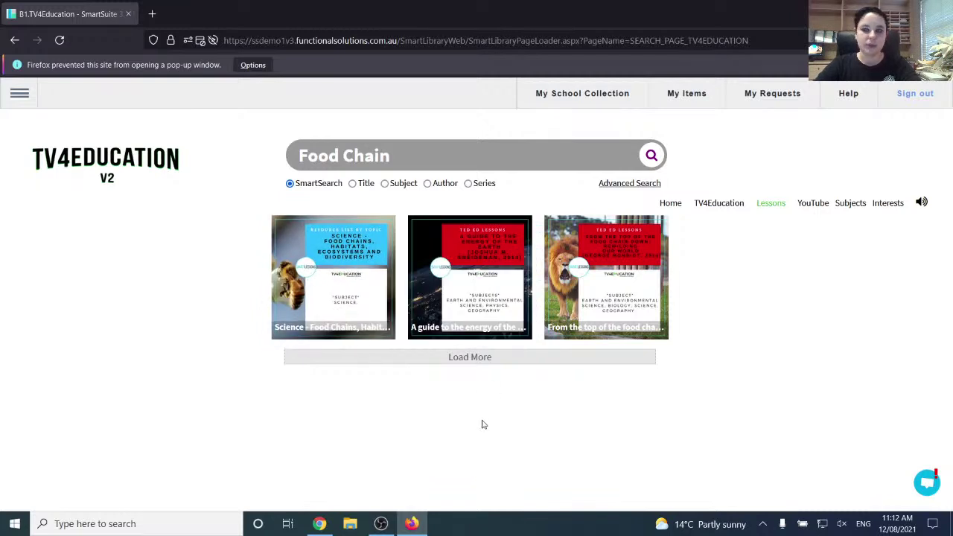
Step: Switch to the YouTube results and change the search to Food Web
left_click(813, 204)
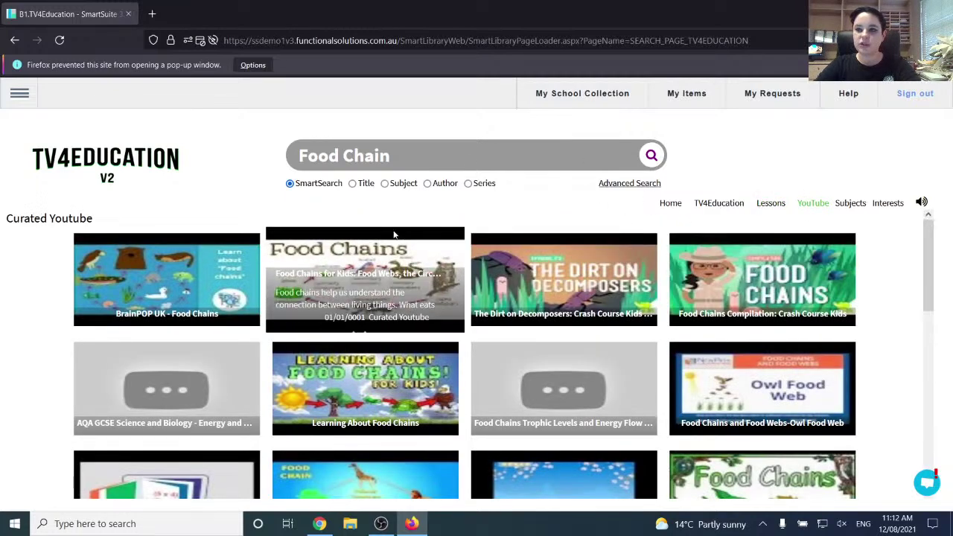
left_click_drag(350, 157, 391, 155)
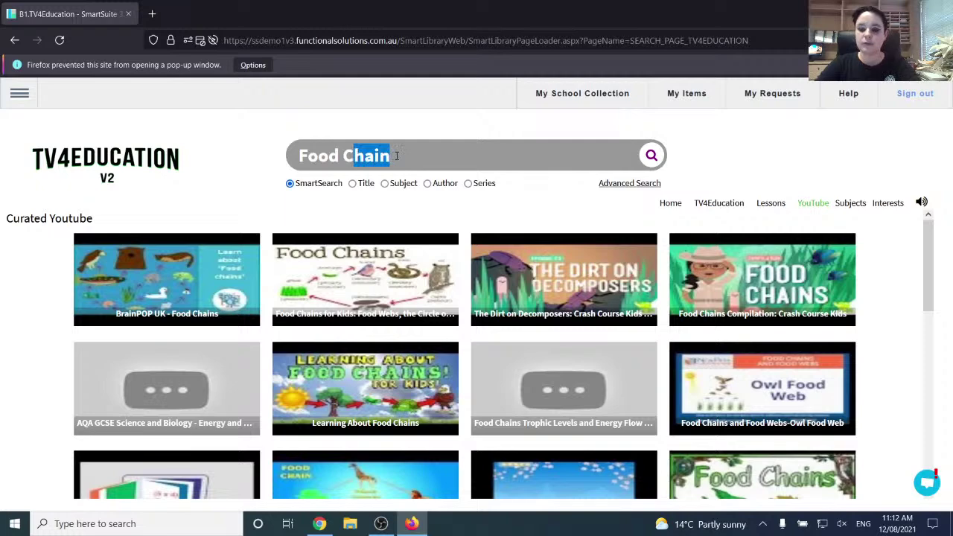
key("BackSpace")
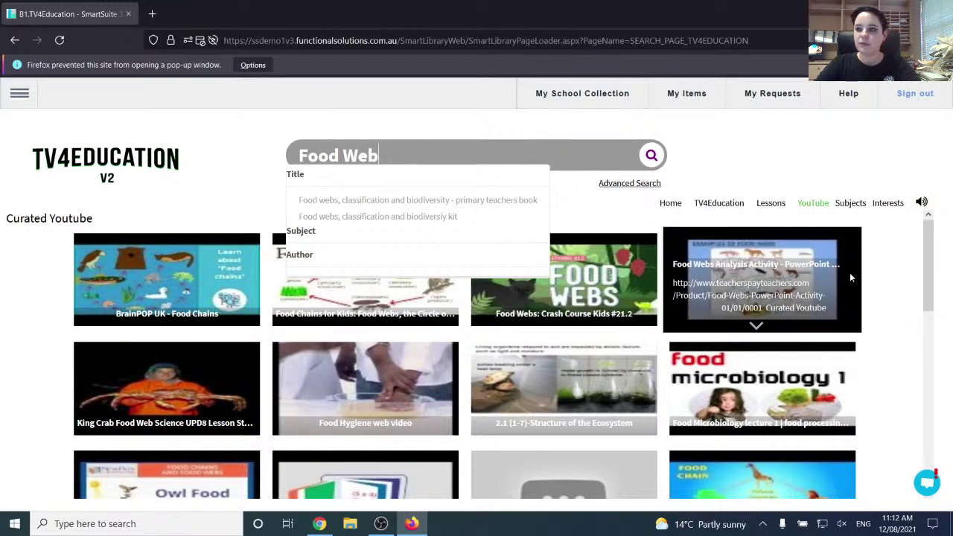
left_click(905, 276)
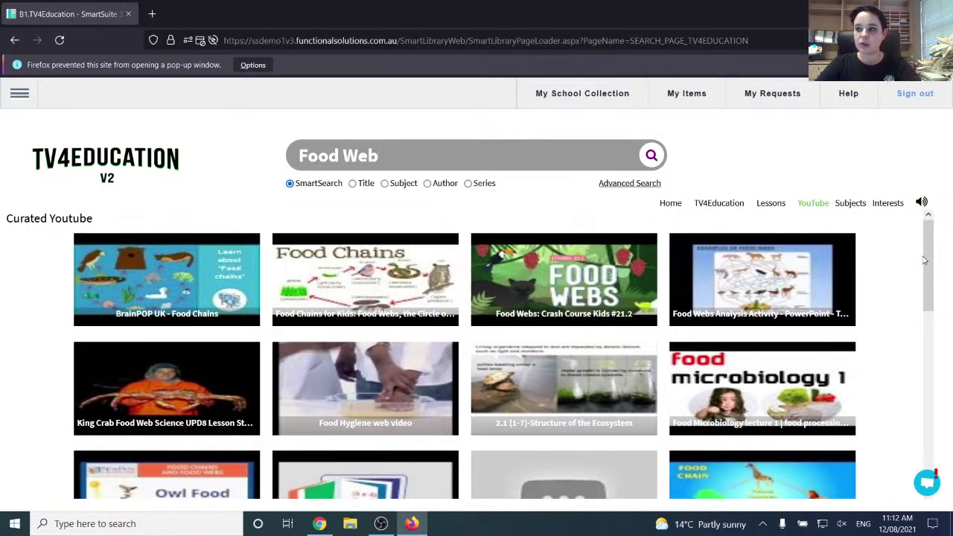
Step: Open the curated YouTube video "Food Webs: Crash Course Kids #21.2" and add it to My Items
left_click_drag(930, 263, 941, 399)
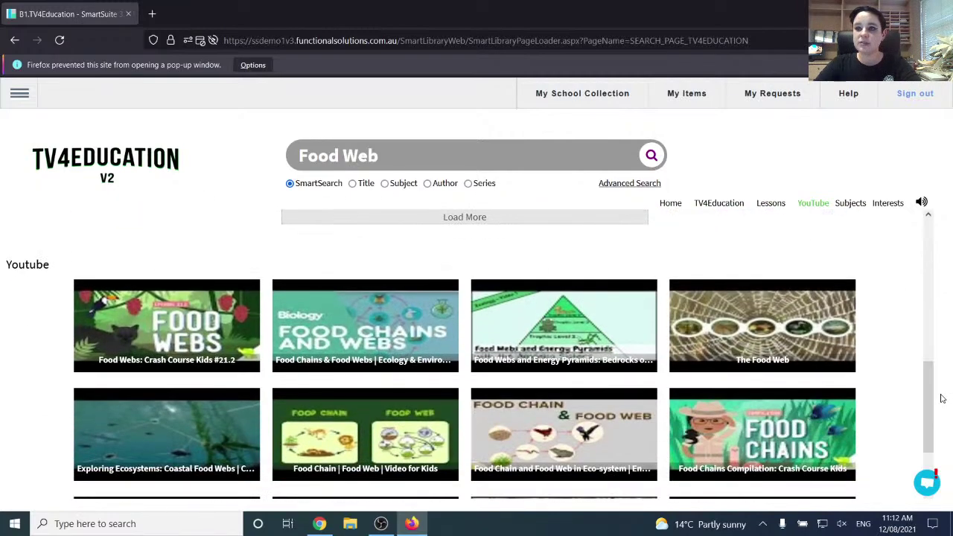
mouse_move(774, 310)
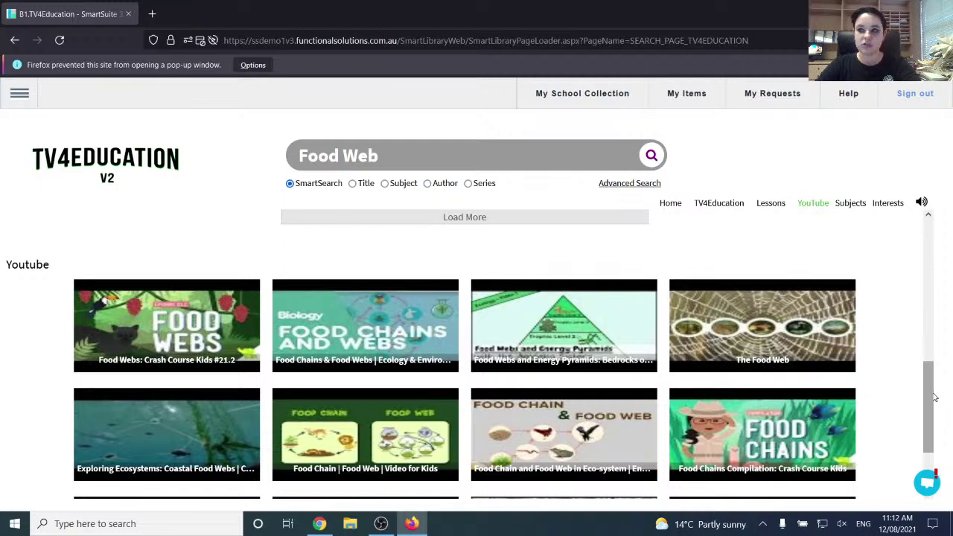
left_click_drag(935, 398, 935, 404)
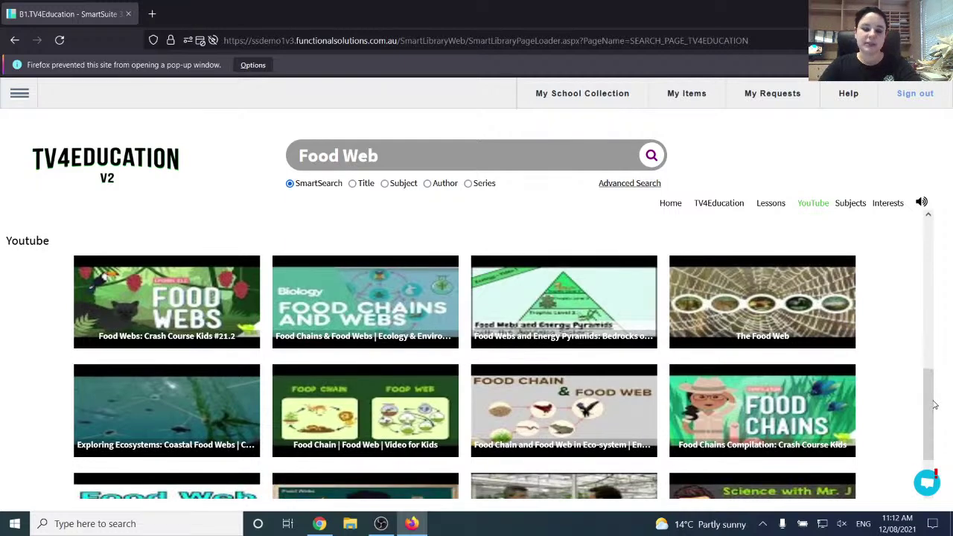
left_click_drag(935, 405, 898, 235)
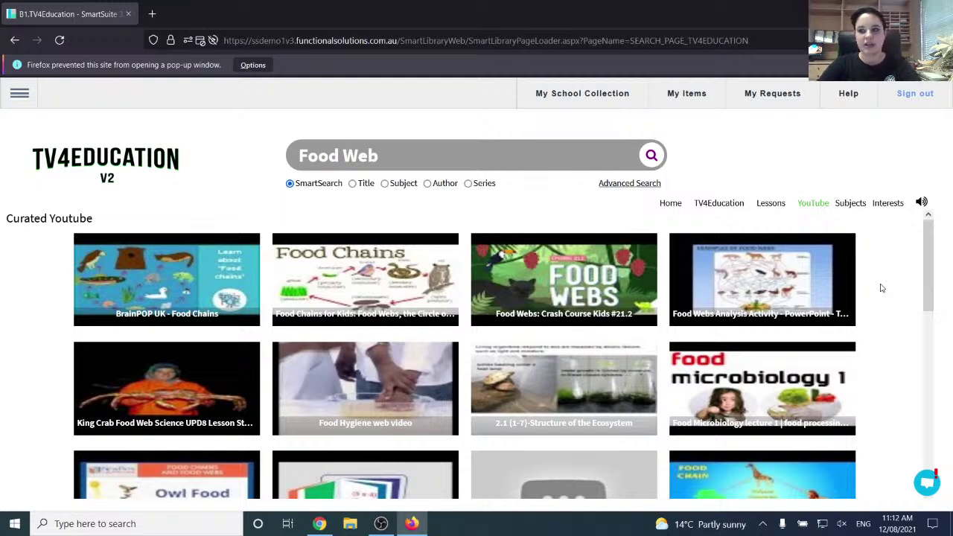
left_click(582, 300)
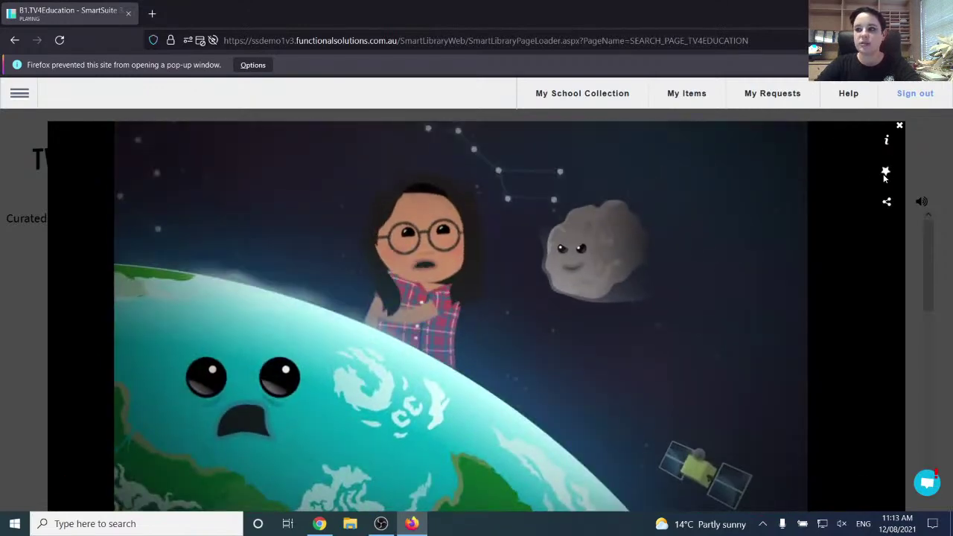
left_click(887, 173)
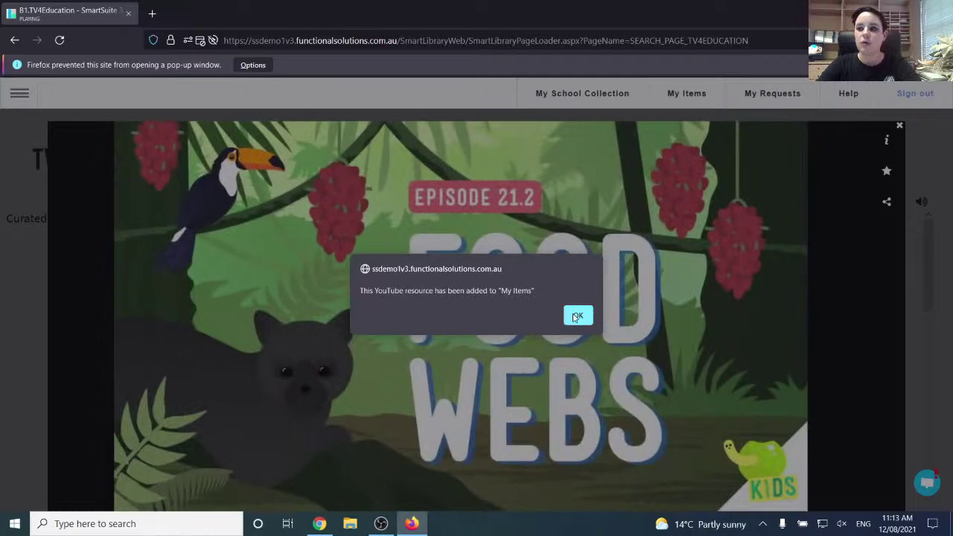
left_click(579, 316)
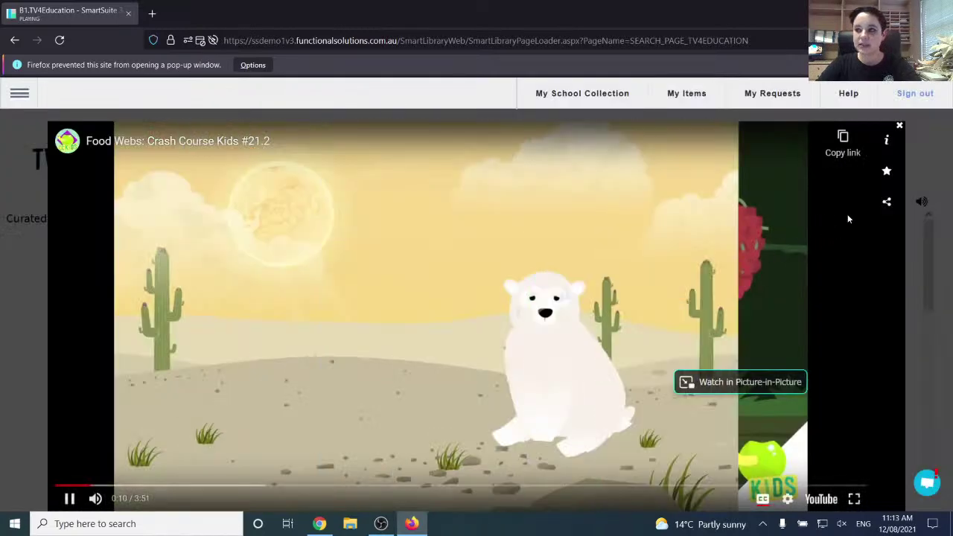
Step: Review the sharing options and the bibliographic information of the Crash Course Kids video
left_click(888, 202)
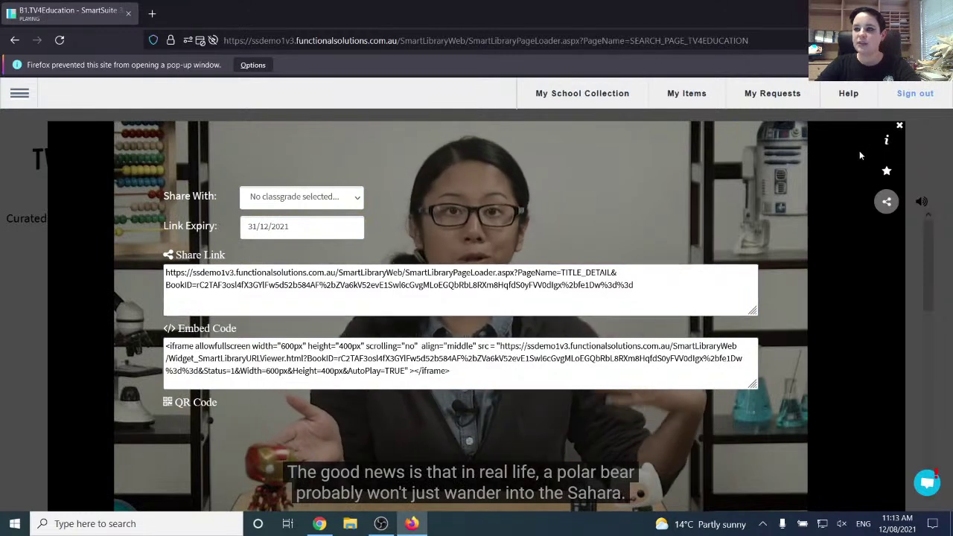
left_click(885, 146)
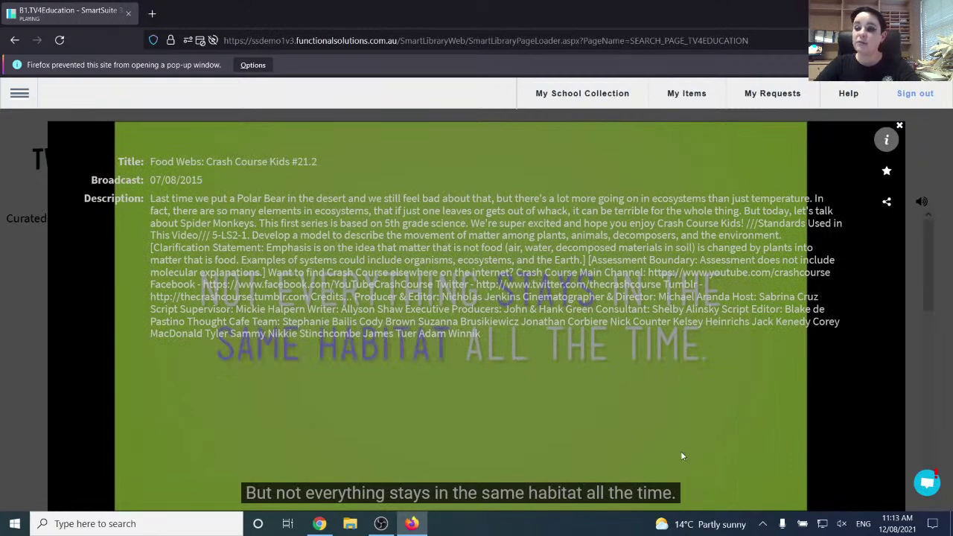
left_click(887, 141)
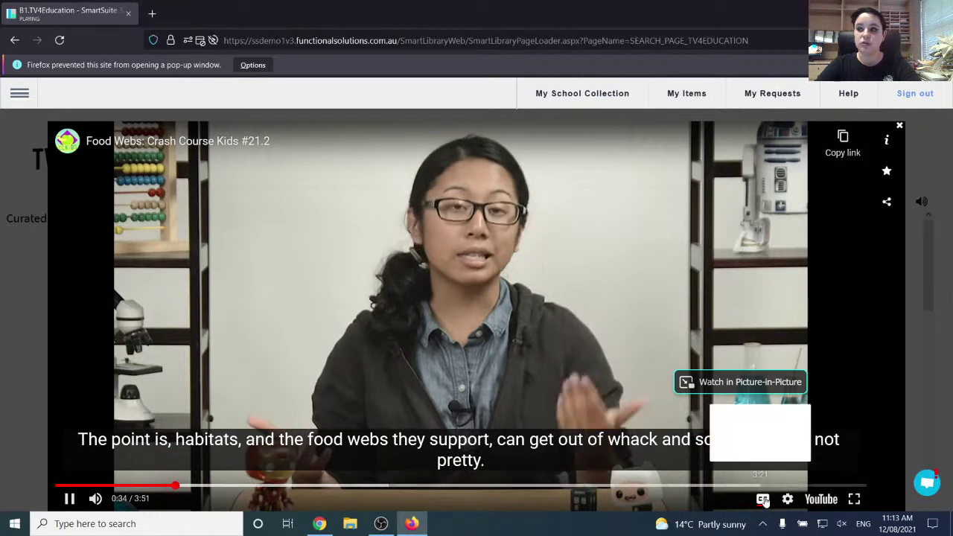
Step: Turn on the video's English captions, view its playback settings and close the video
left_click(764, 501)
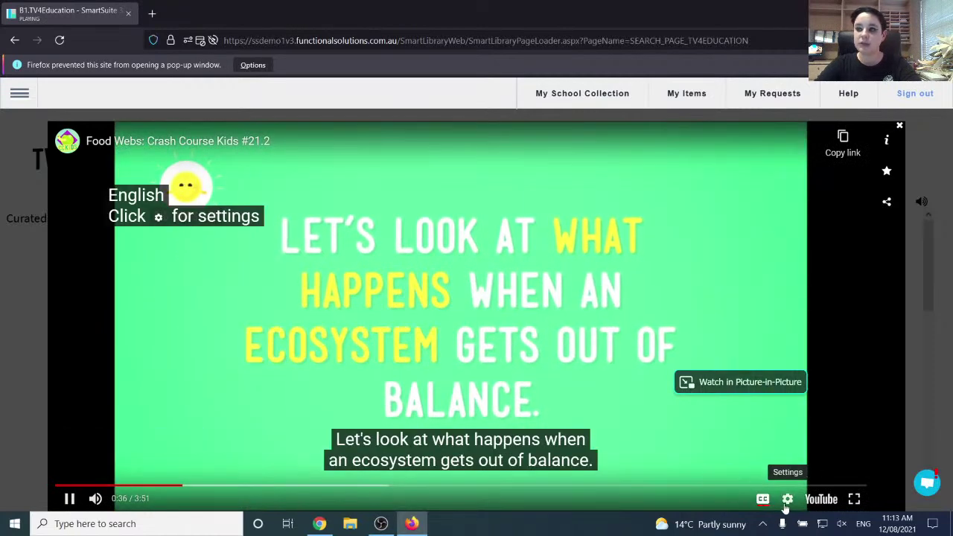
left_click(788, 500)
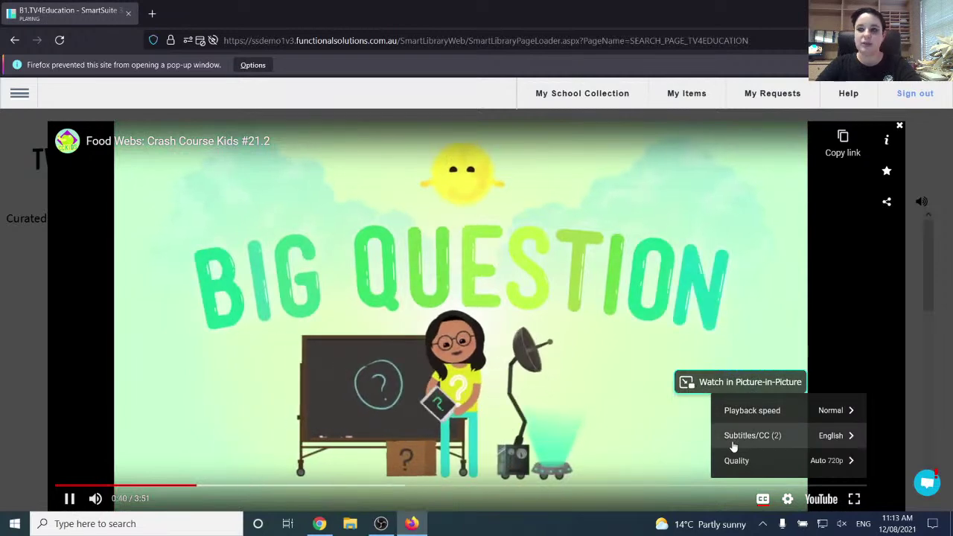
left_click(32, 332)
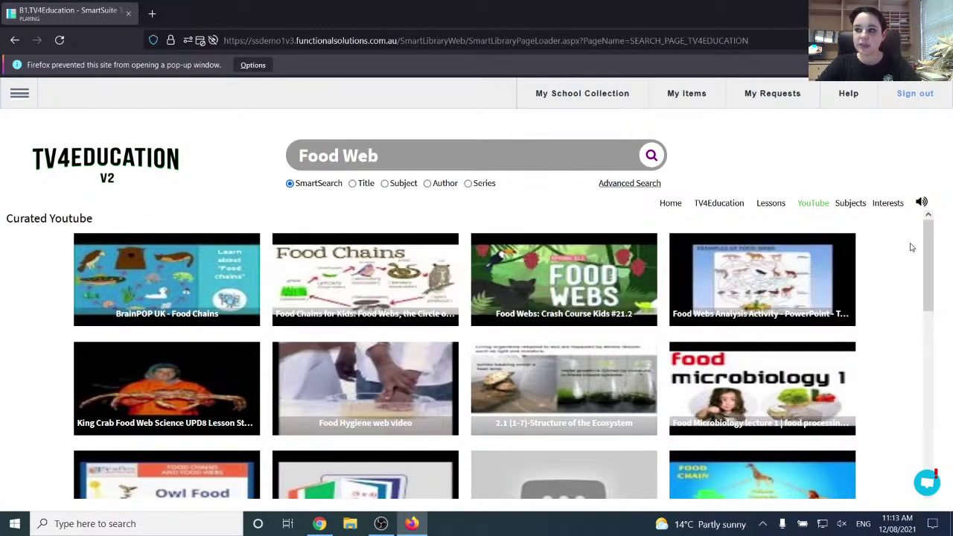
Step: Add the FuseSchool "Food Chains & Food Webs" video from the YouTube results to My Items and Watch later, and close it
left_click_drag(929, 255, 939, 394)
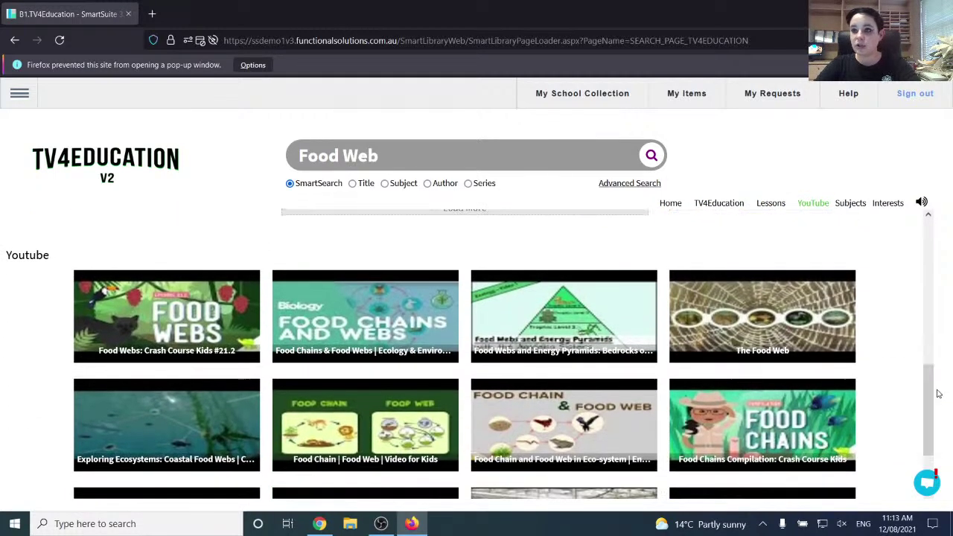
left_click(372, 300)
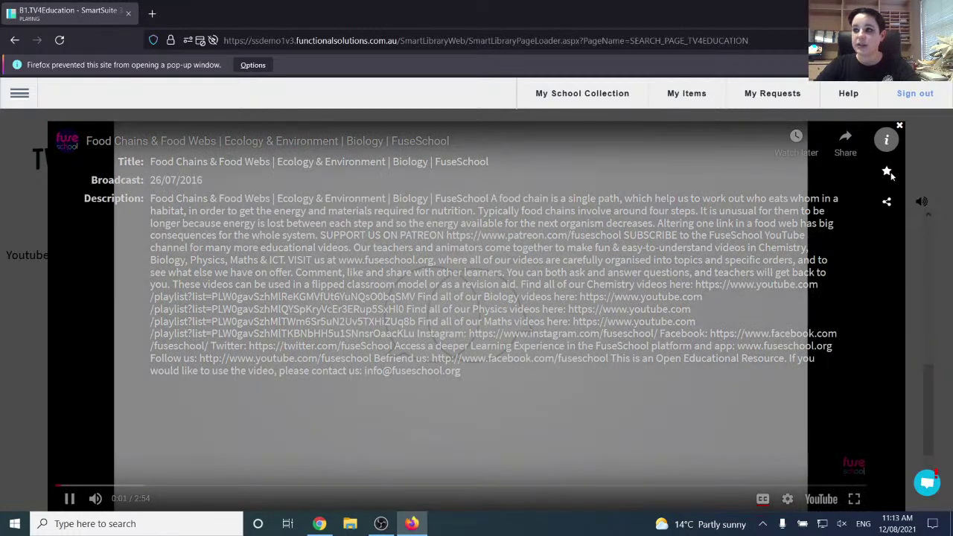
left_click(888, 173)
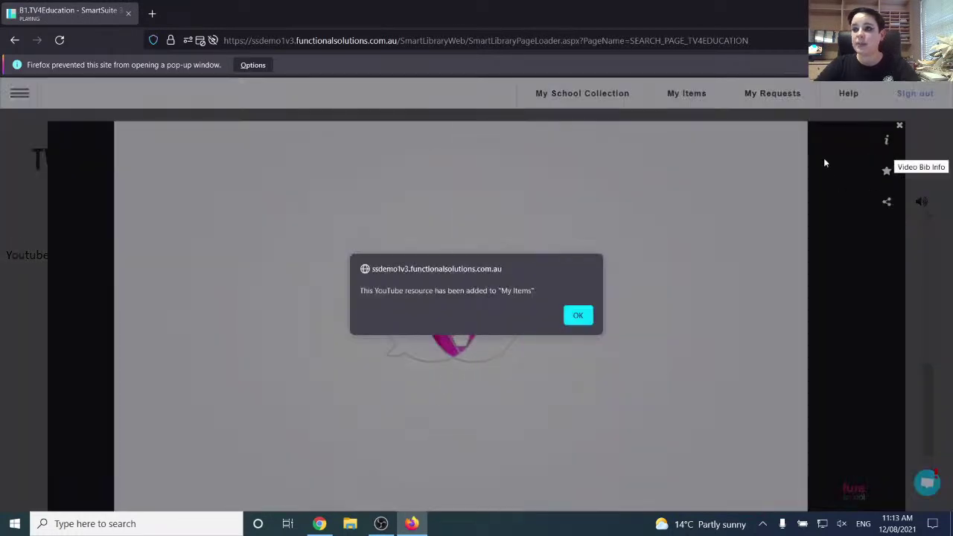
left_click(578, 315)
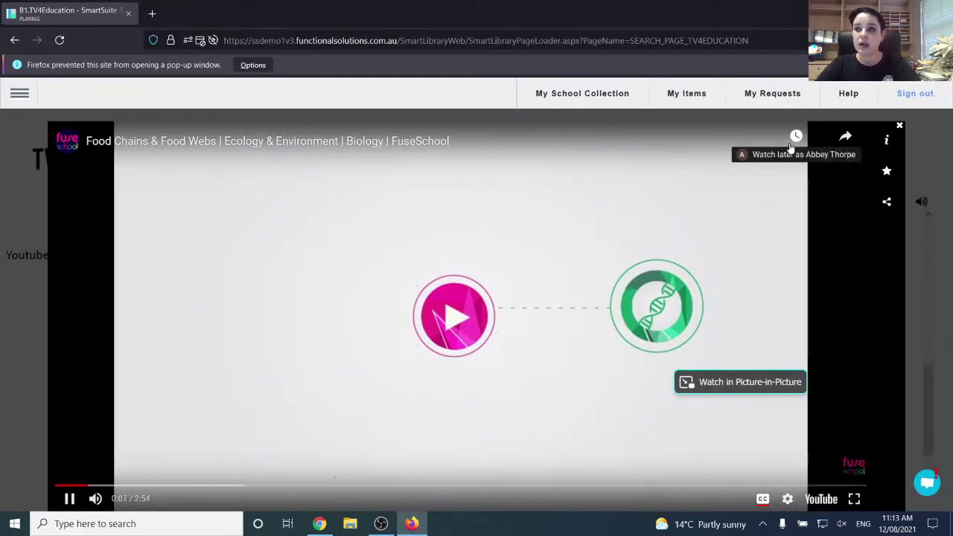
left_click(791, 146)
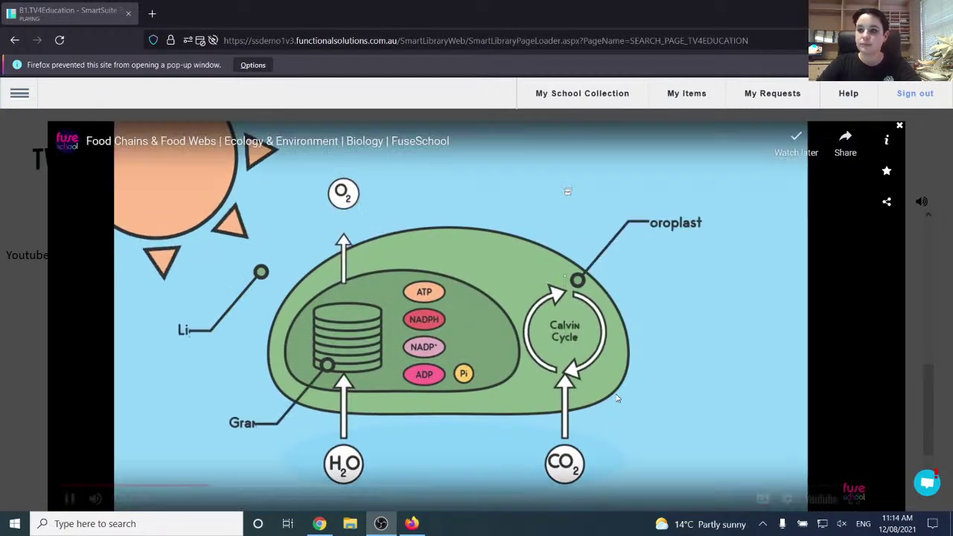
left_click(899, 125)
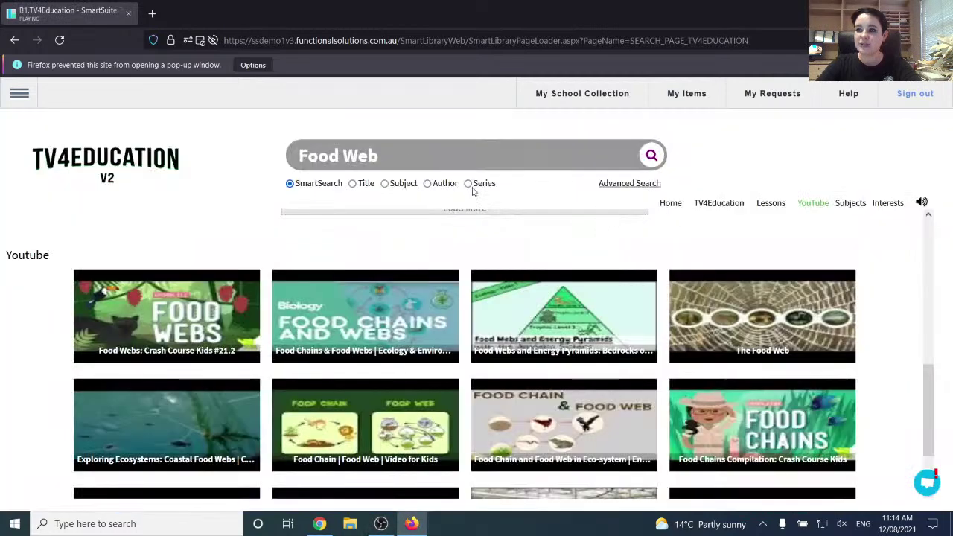
Step: View the saved resources in My Items and search My School Collection for "food web"
left_click(69, 43)
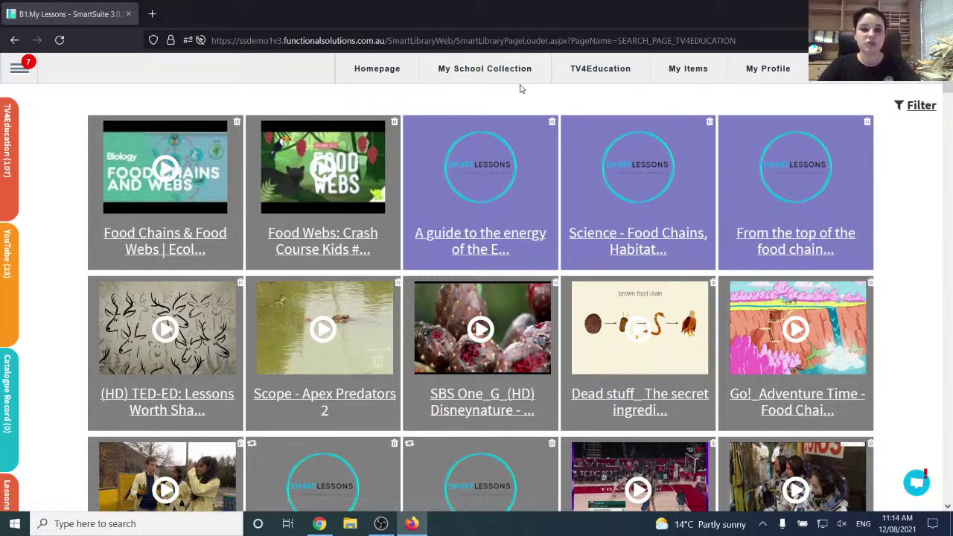
left_click(506, 81)
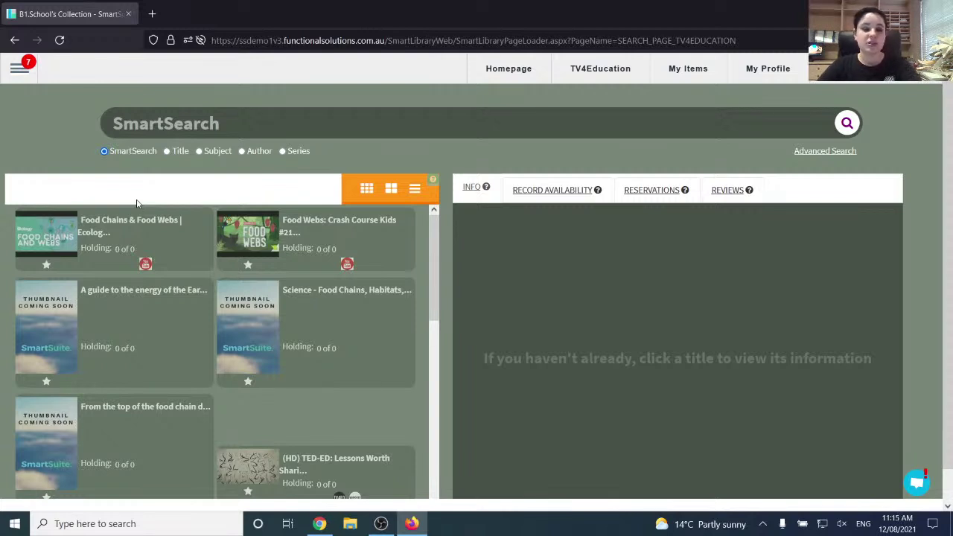
left_click(218, 121)
type("food web")
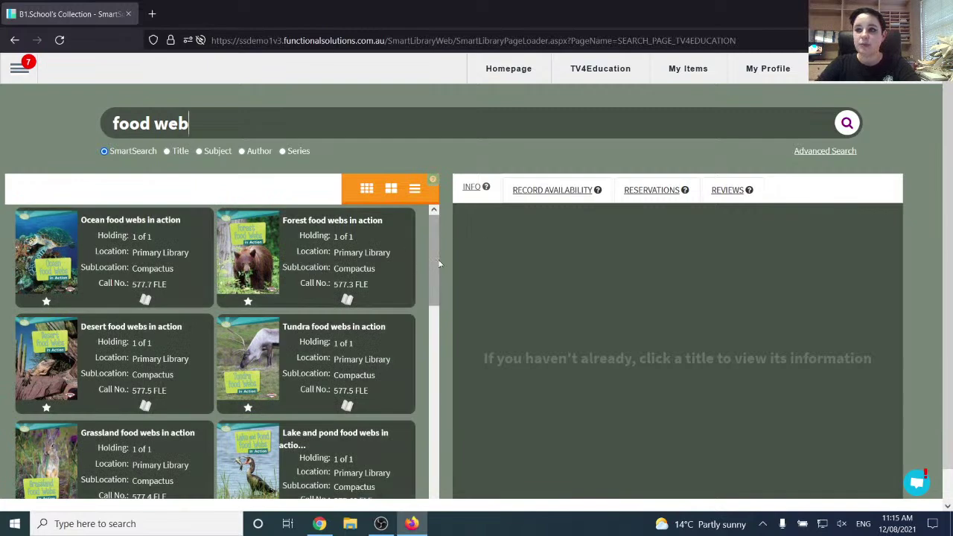
mouse_move(439, 263)
left_mouse_down()
mouse_move(449, 390)
mouse_move(450, 266)
left_mouse_up()
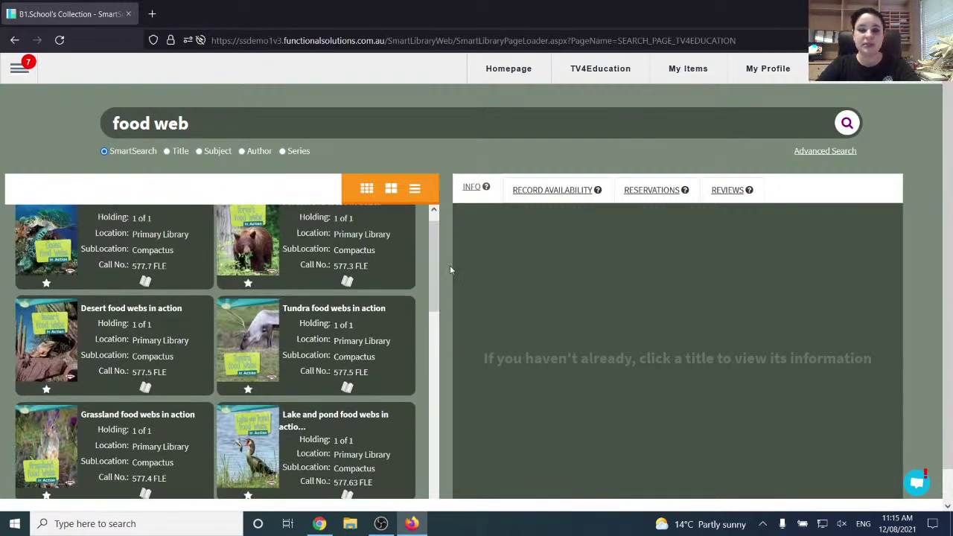
Step: In My Items, hide the TV4Education, YouTube and Catalogue Record items and open the "Science - Food Chains, Habitats, Ecosystems and Biodiversity" lesson
left_click(678, 76)
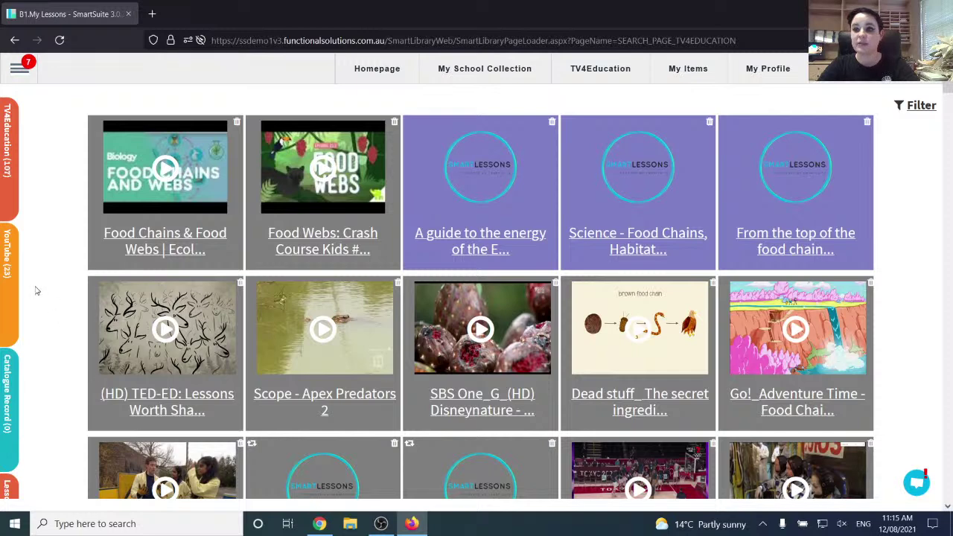
left_click(12, 167)
left_click(9, 253)
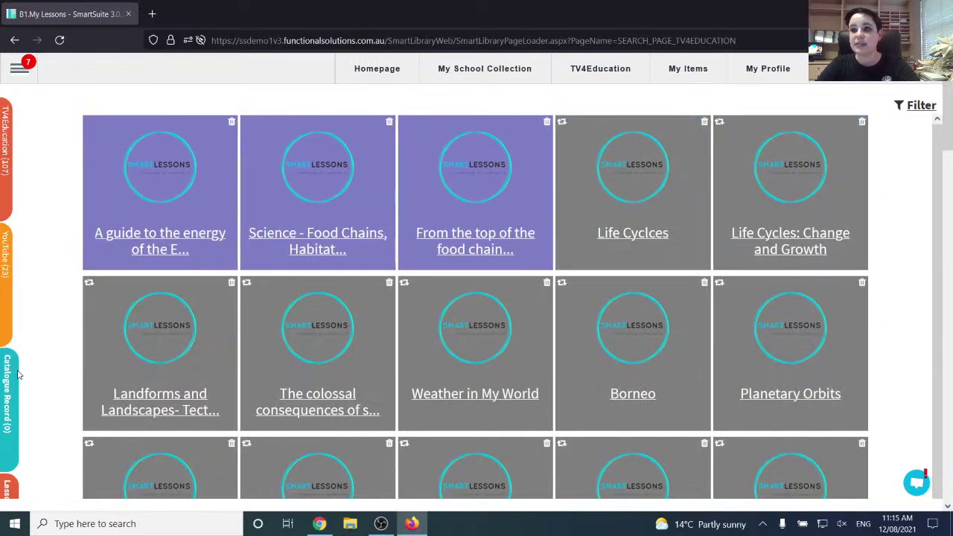
left_click(9, 408)
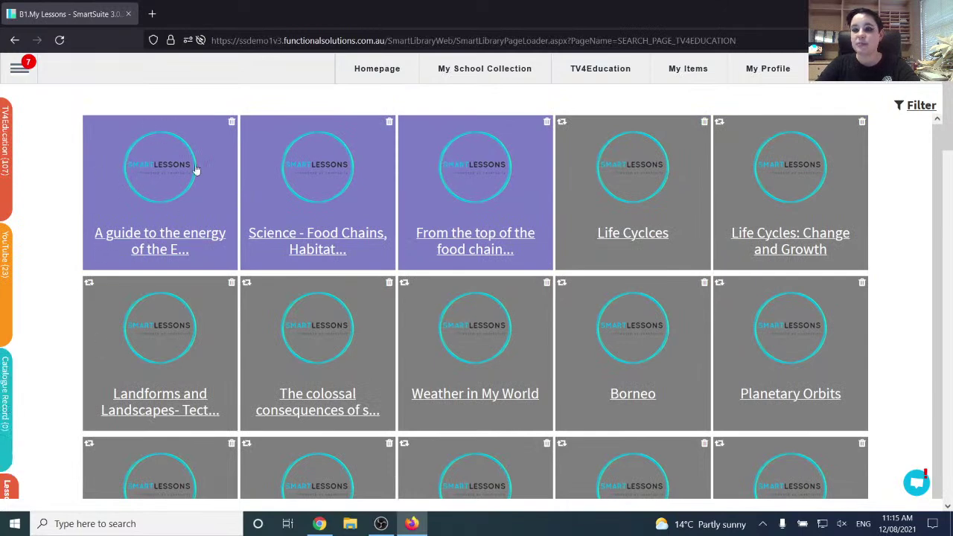
left_click(318, 250)
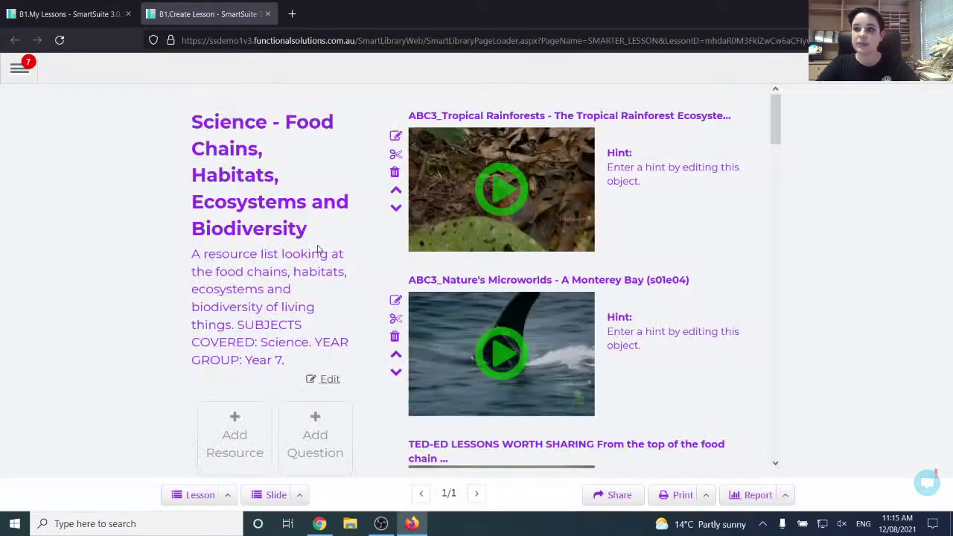
Step: Look through the open lesson's videos, then open the "From the top of the food chain" lesson and read through its questions
left_click_drag(779, 108, 758, 154)
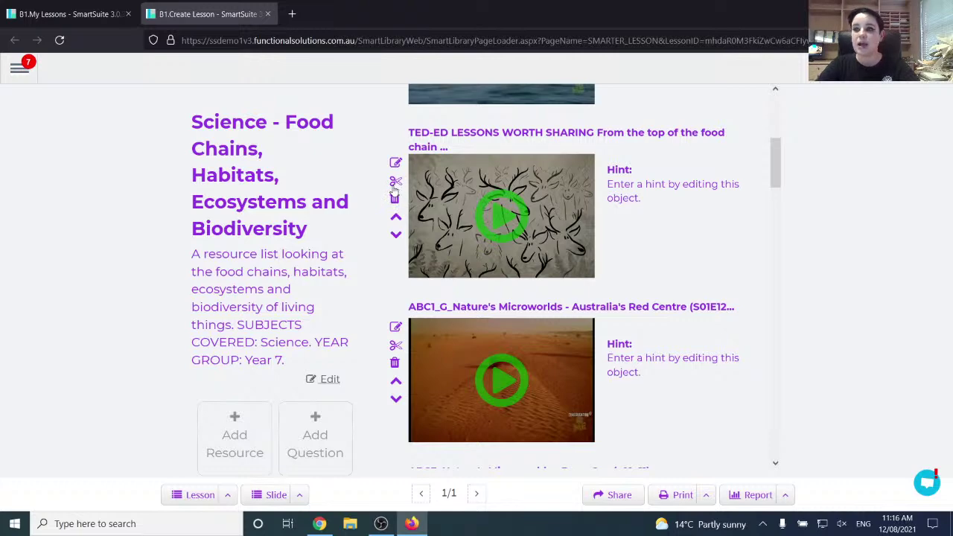
left_click(83, 17)
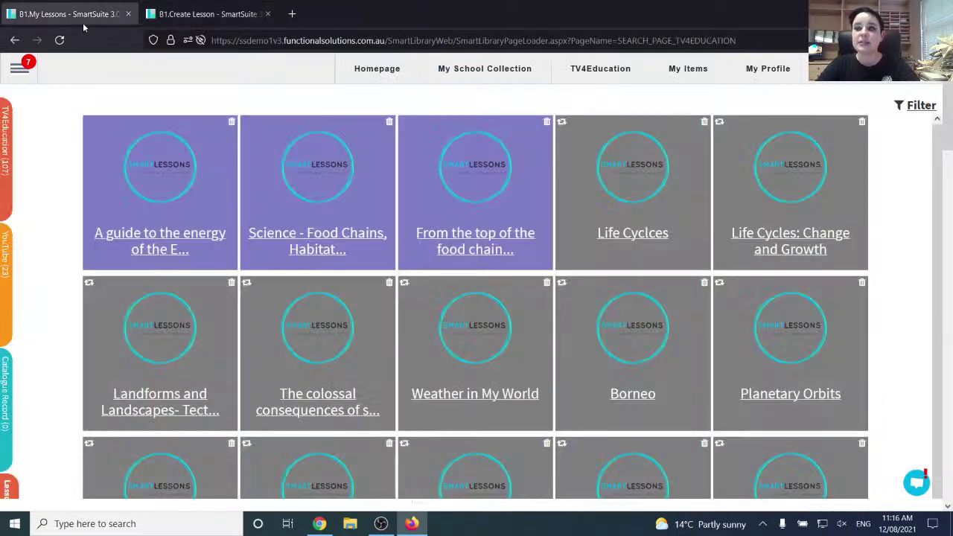
left_click(456, 242)
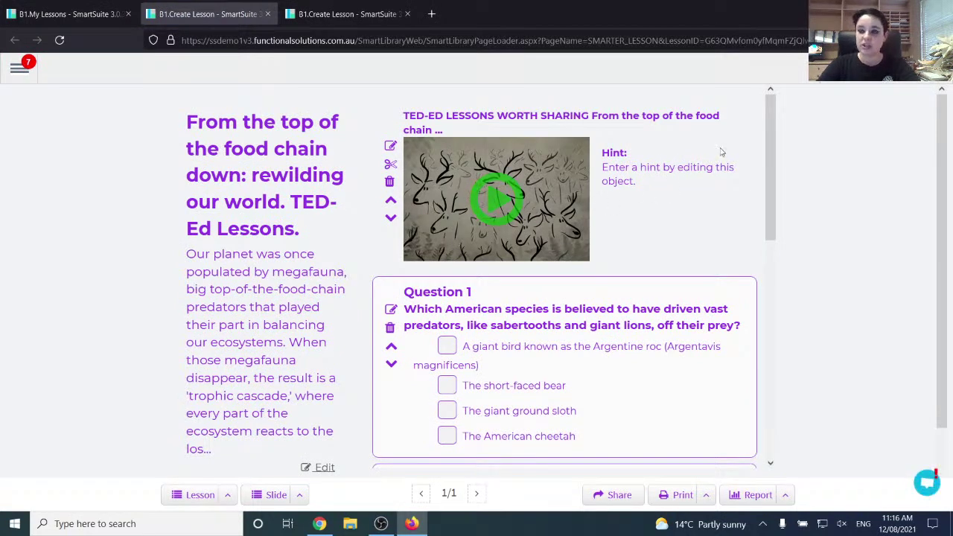
left_click_drag(770, 128, 796, 403)
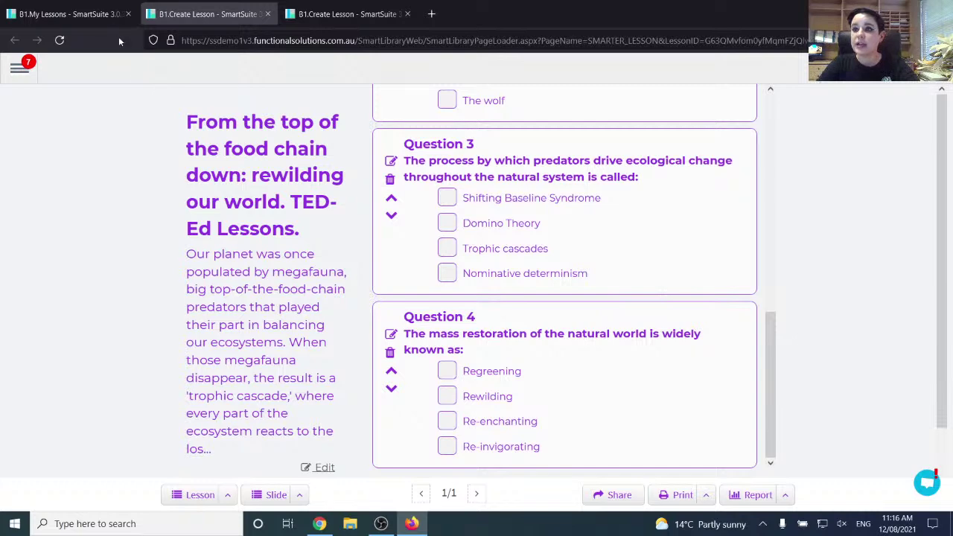
Step: Close both opened lessons and go to the TV4Education search page
left_click(95, 22)
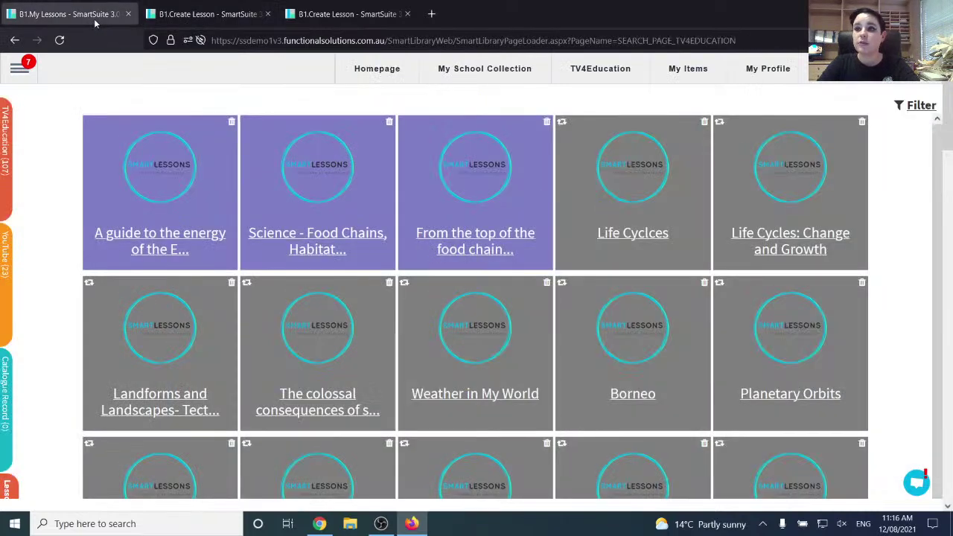
left_click(266, 20)
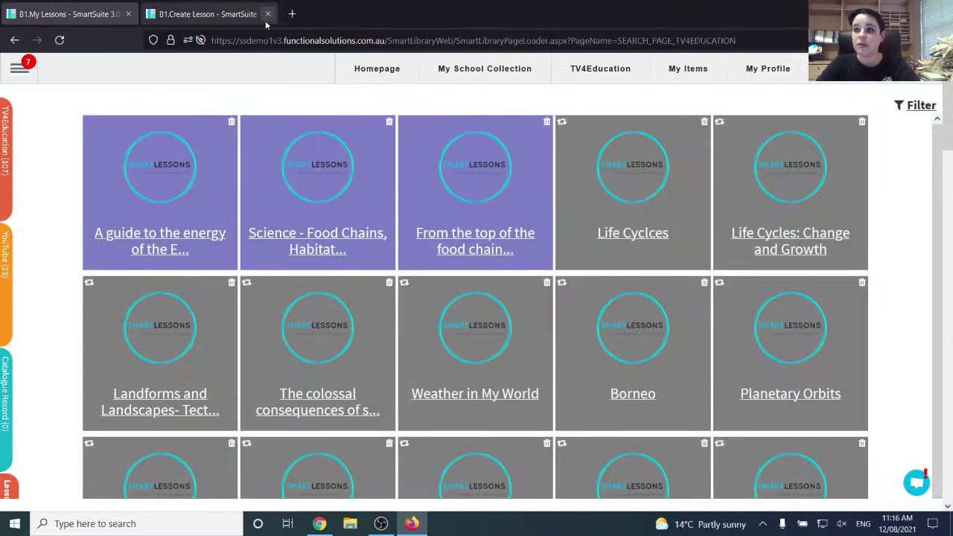
left_click(265, 20)
left_click(556, 78)
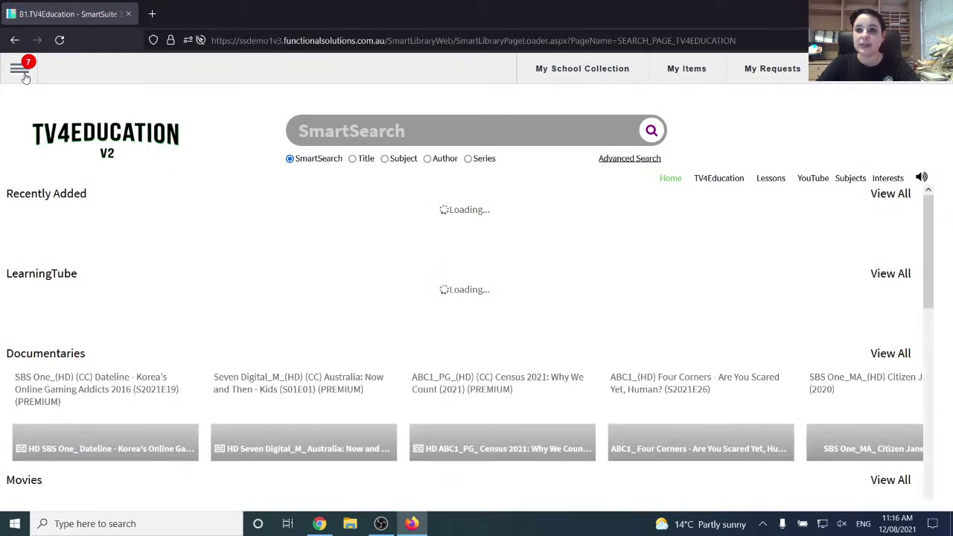
Step: Open the SmartClassrooms Create Lesson page in a new browser tab and switch to it
left_click(24, 75)
left_click(25, 76)
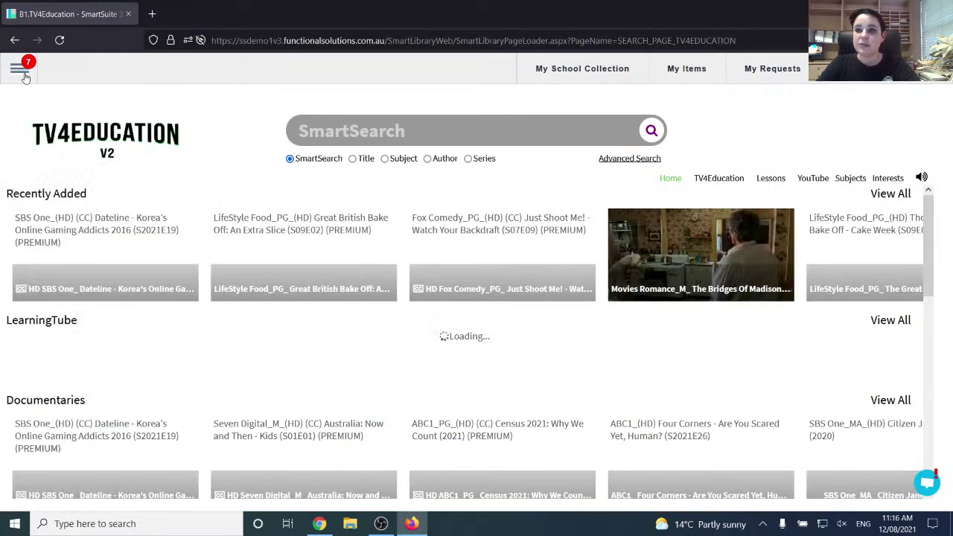
left_click(24, 75)
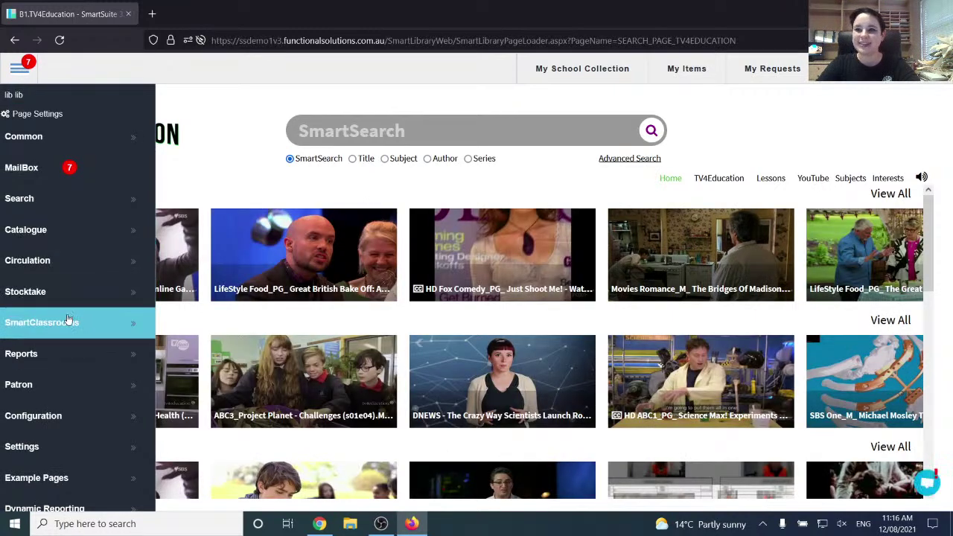
left_click(67, 320)
right_click(194, 346)
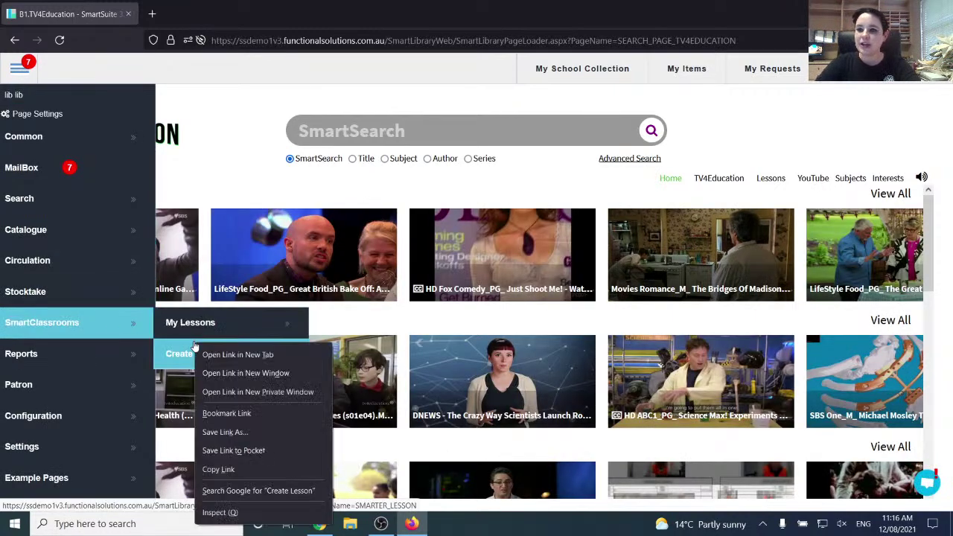
left_click(229, 357)
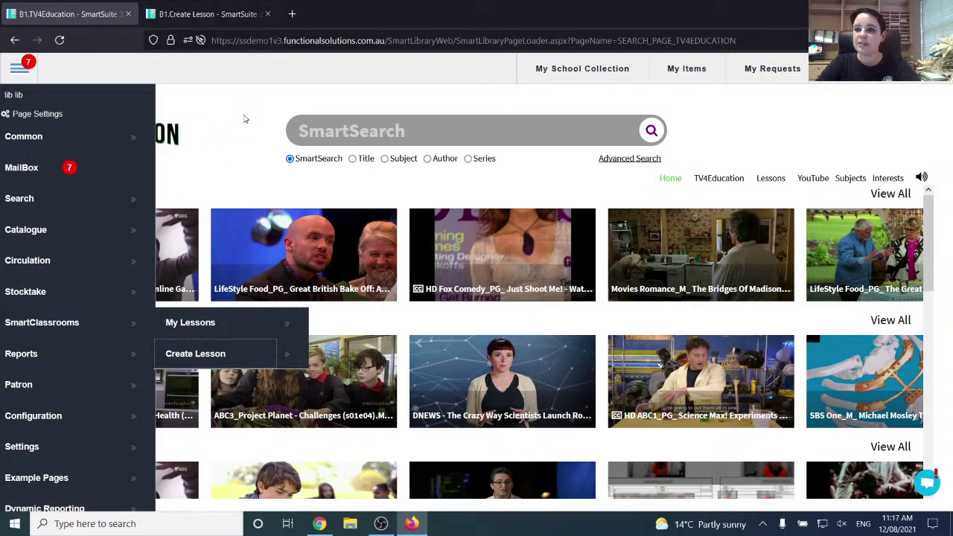
left_click(184, 21)
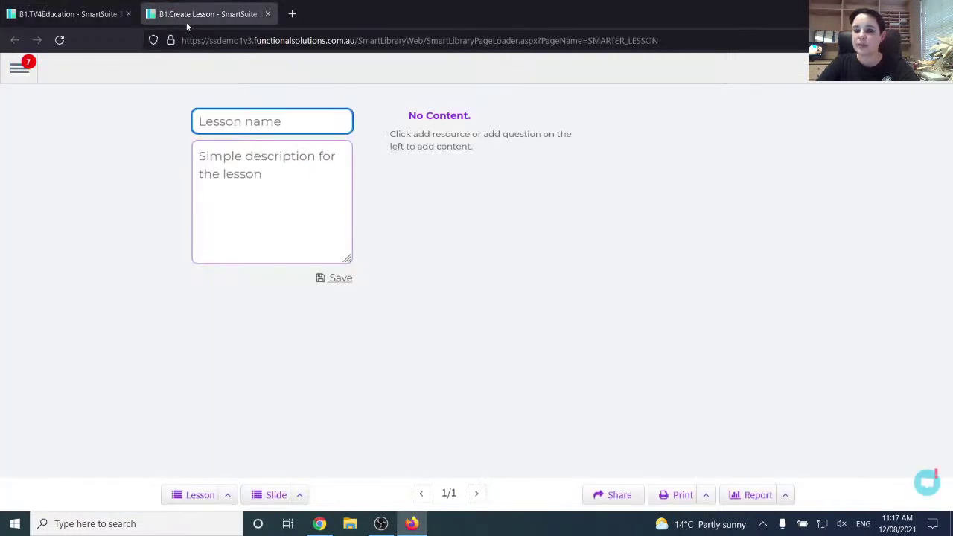
Step: Enter "Food Chains & Webs" as the name of the new lesson
type("We")
key("BackSpace")
key("BackSpace")
type("F")
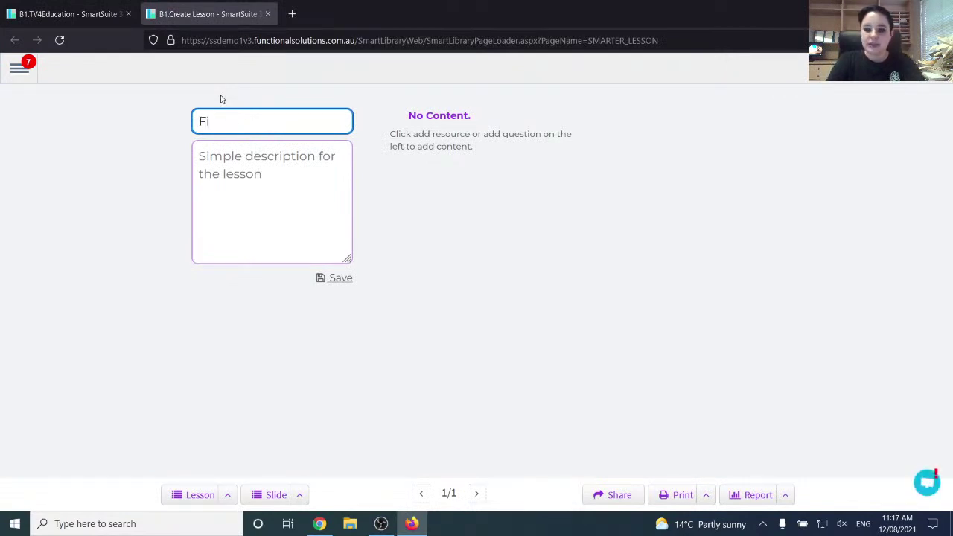
type("ood Cha")
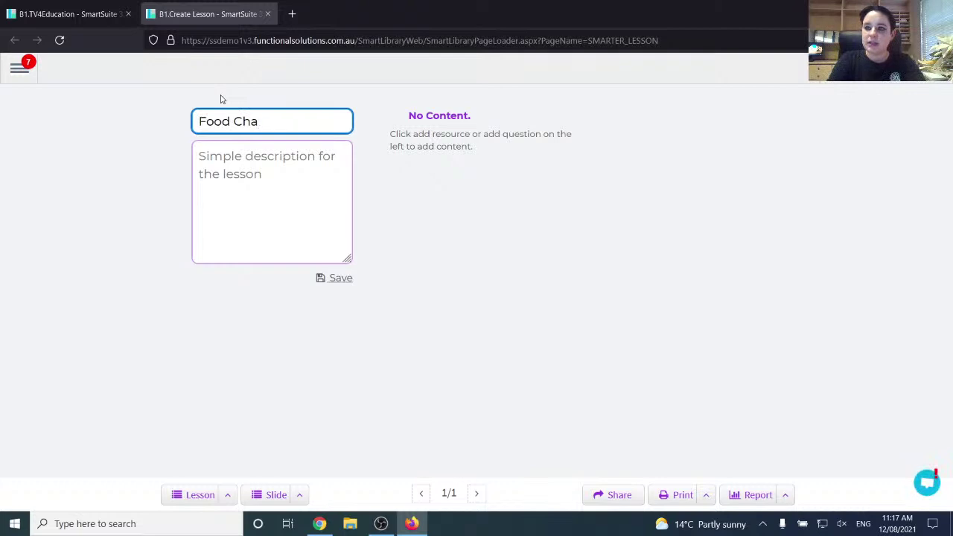
type("ins & Webs")
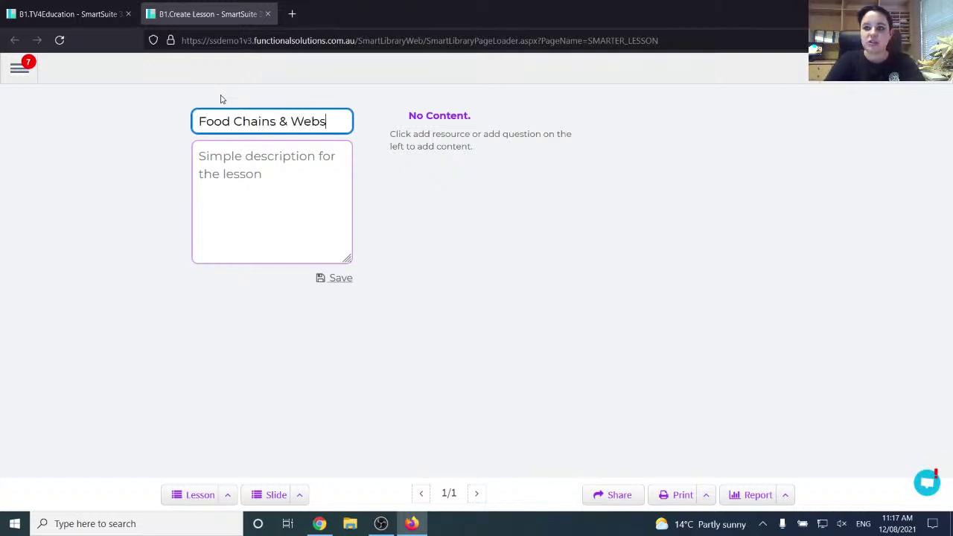
Step: Enter the lesson description "Biology science lesson for year 7 students." and save the lesson details
left_click(252, 176)
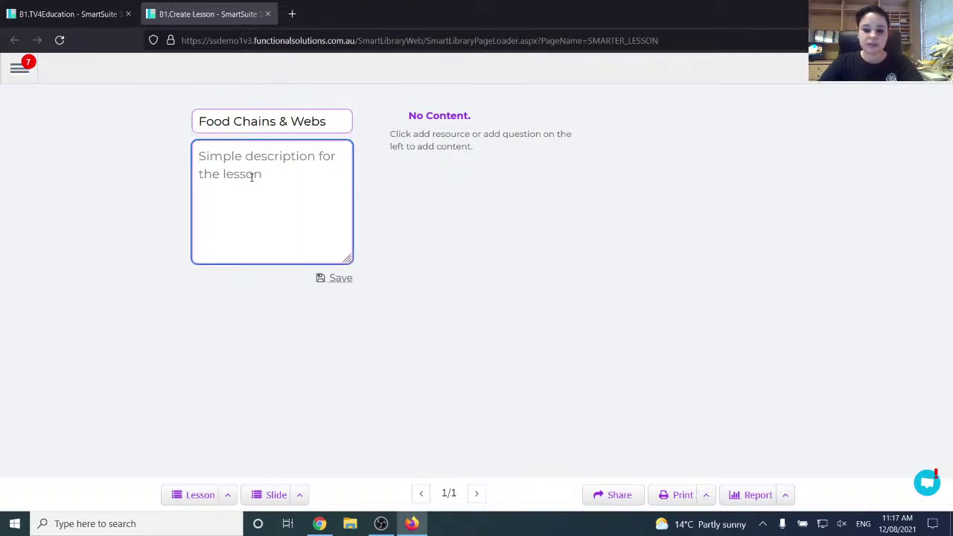
type("S")
key("BackSpace")
type("b")
key("BackSpace")
type("Biology")
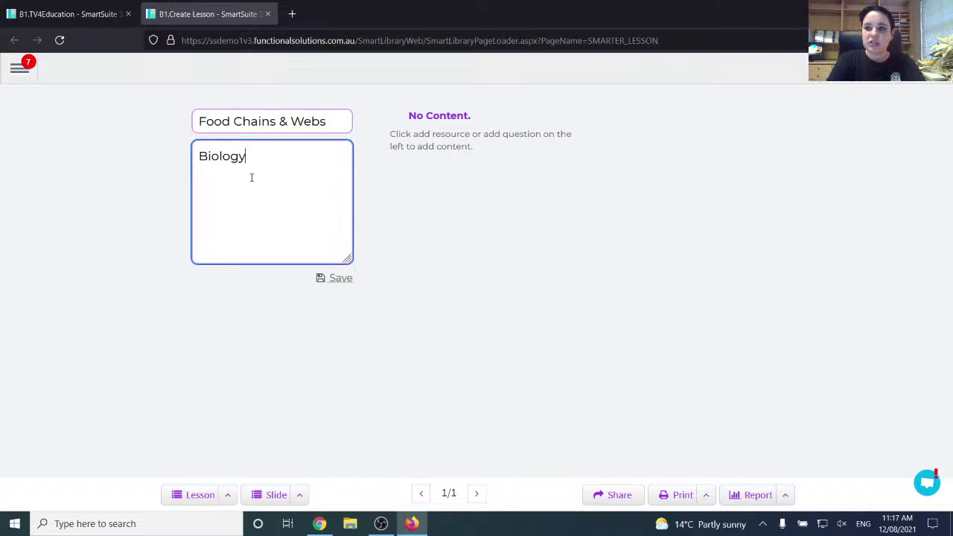
type(" science le")
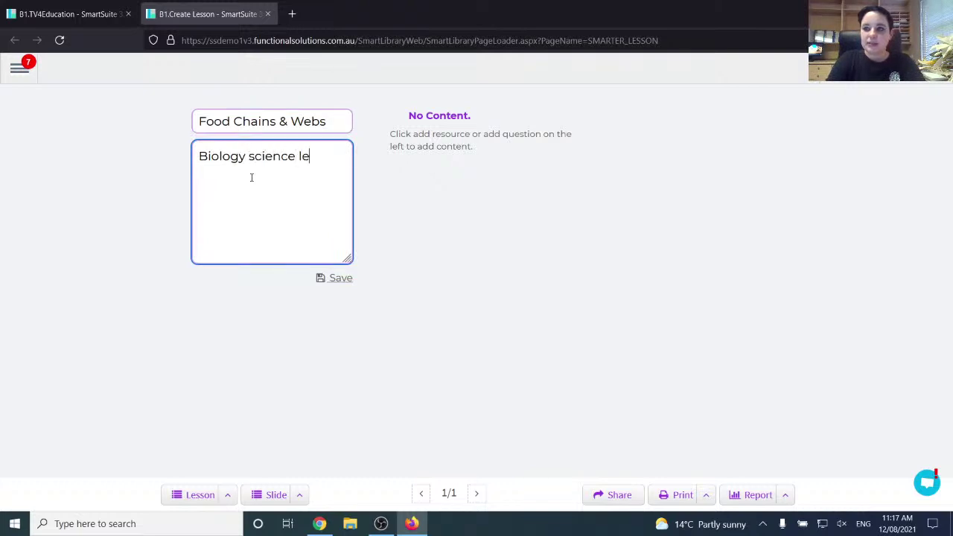
type("sson for year 7 students.")
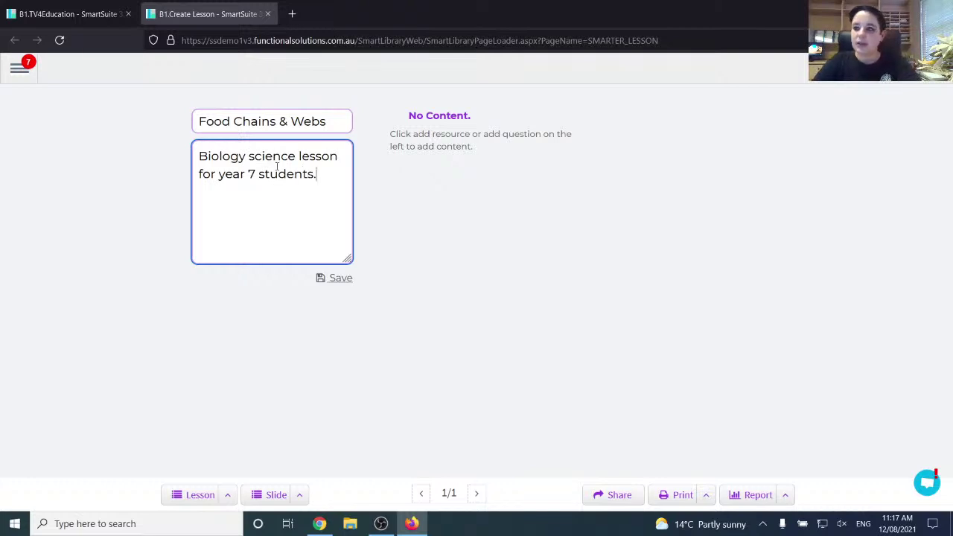
left_click(346, 279)
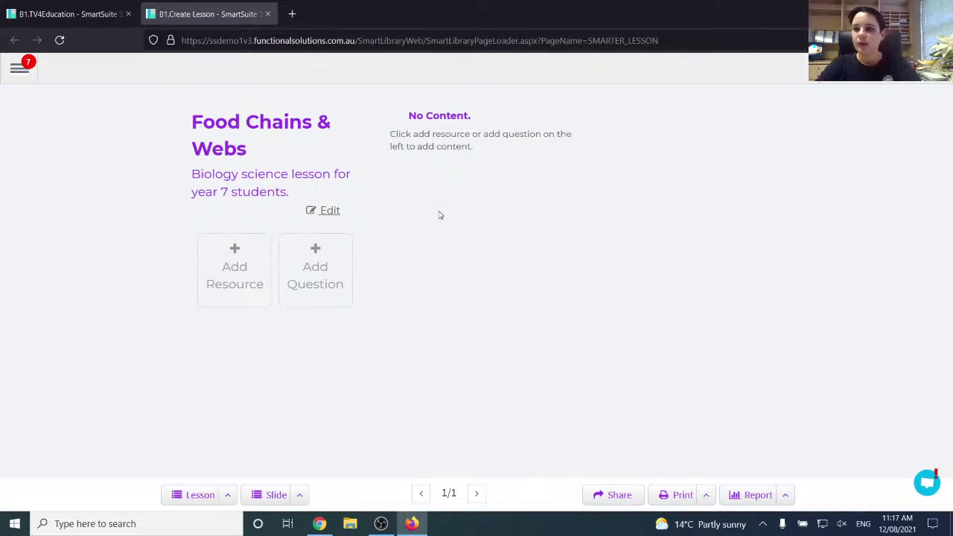
Step: Search the TV4Education resources for "food chain" and add the "Dead stuff_ The secret ingredient in our food chain" video to the lesson
left_click(258, 266)
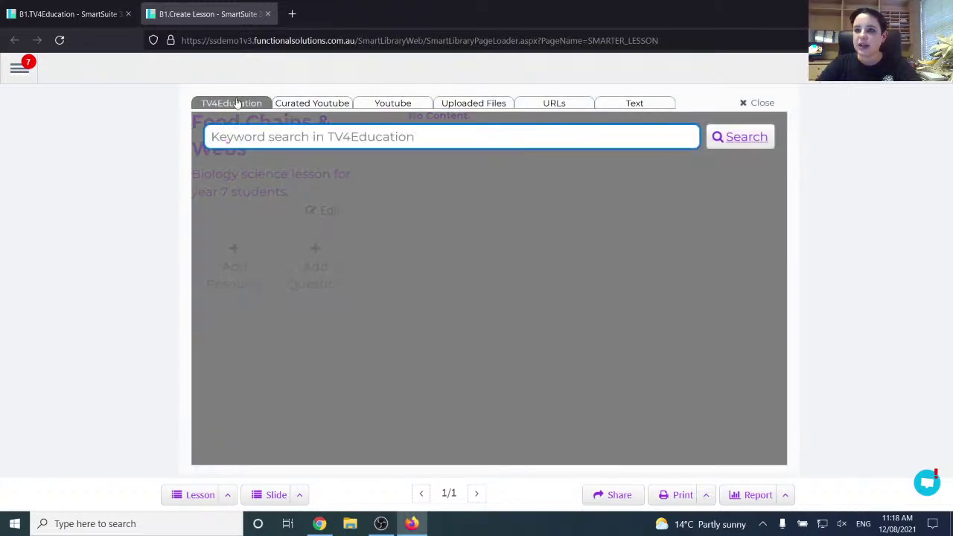
type("fo")
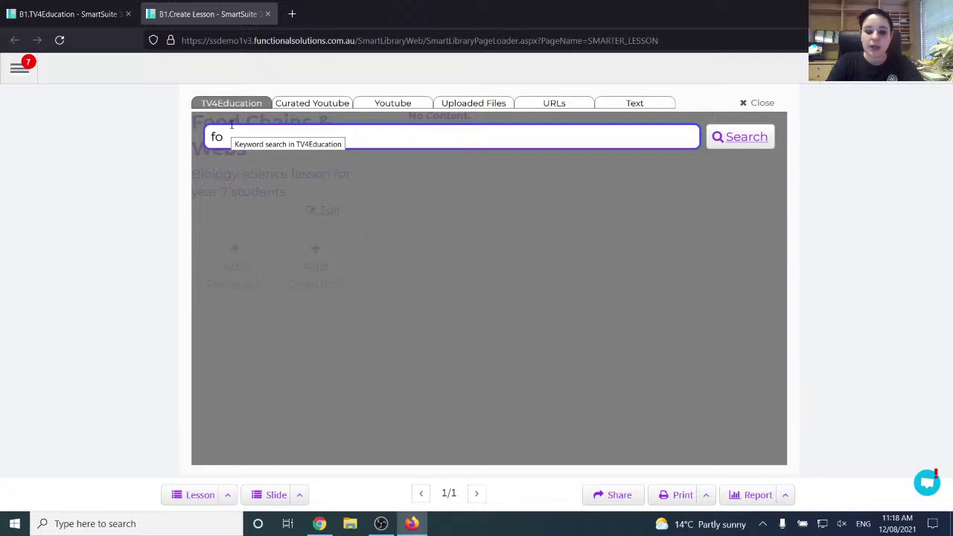
type("od chain")
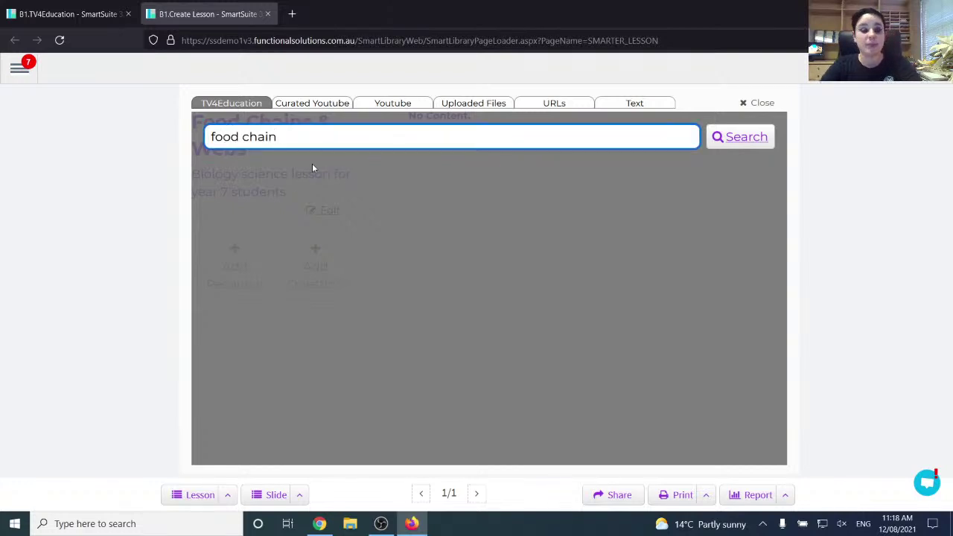
left_click(727, 145)
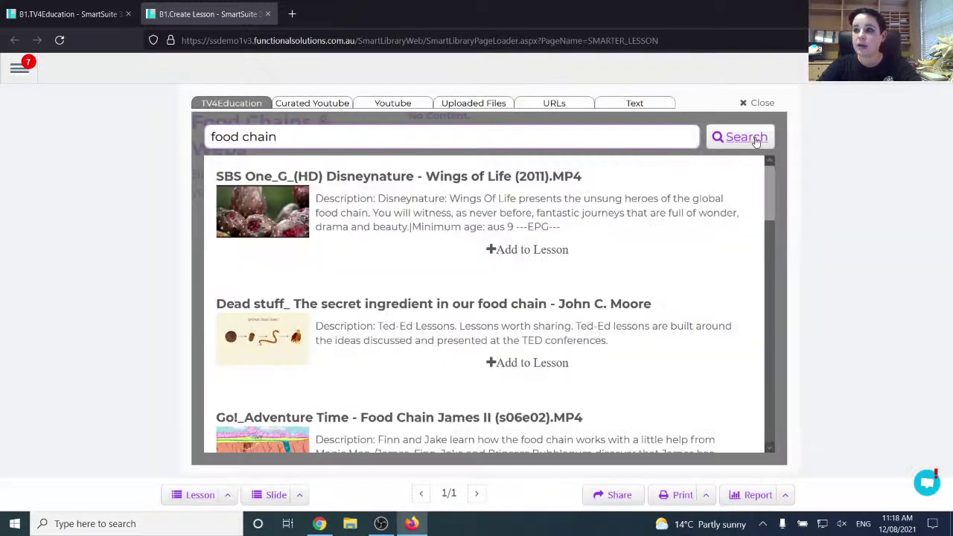
left_click(525, 367)
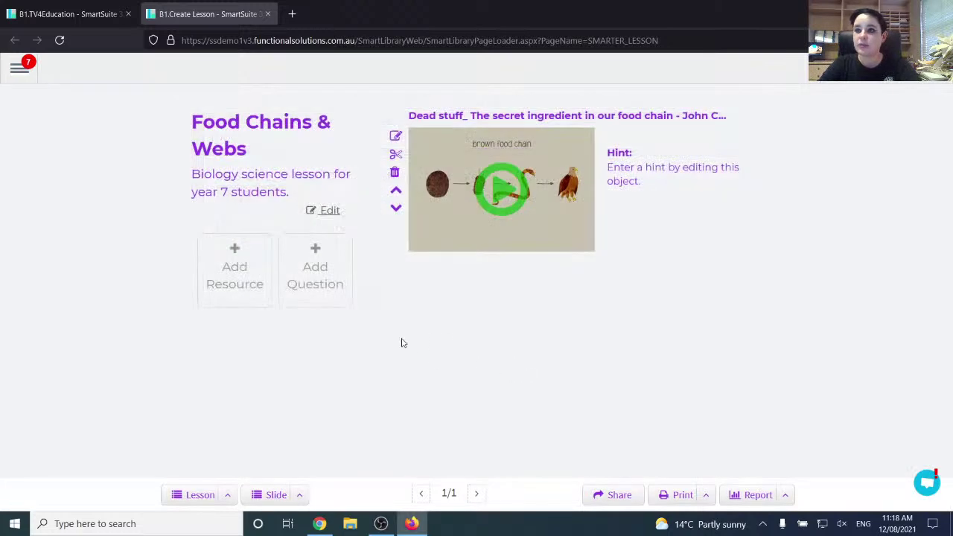
Step: Search YouTube resources for "food webs" and add the "Food Webs: Crash Course Kids #21.2" video to the lesson
left_click(248, 293)
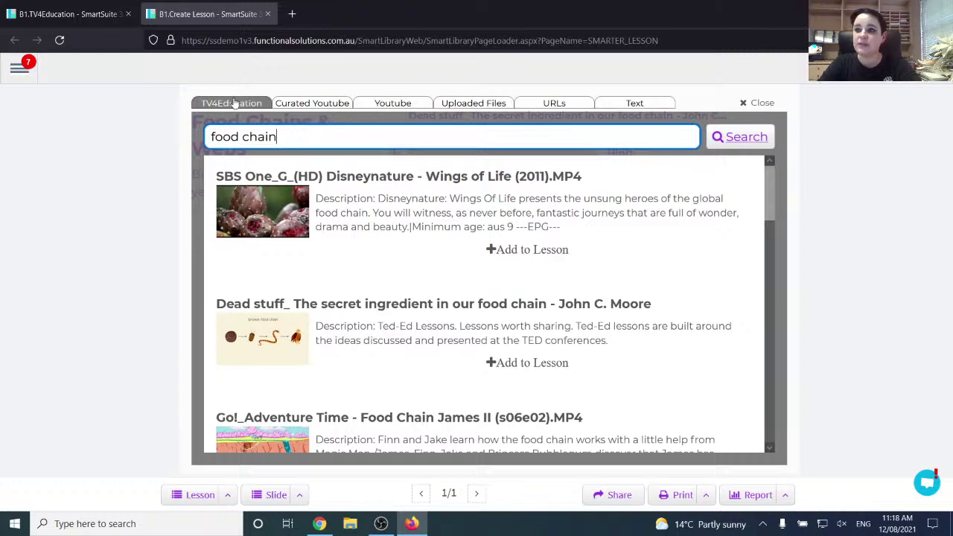
left_click(405, 106)
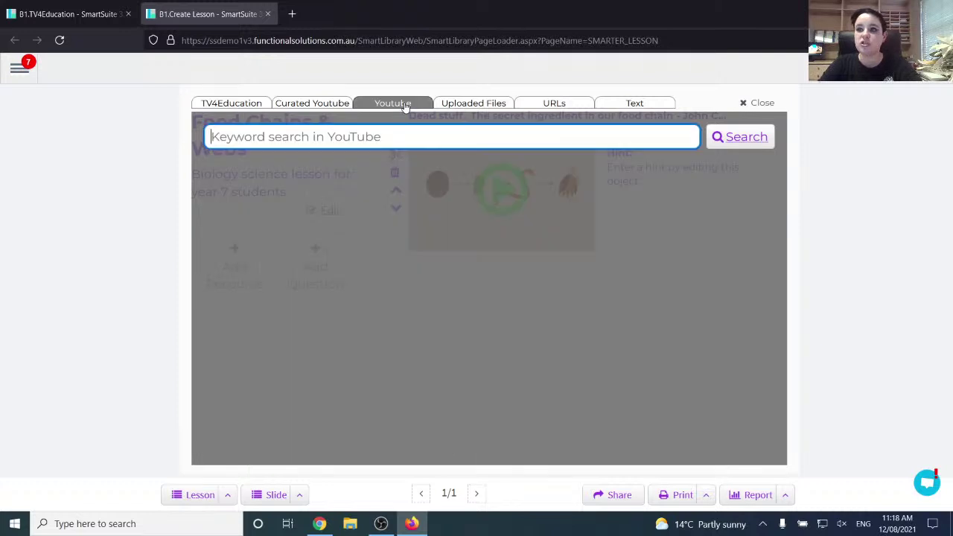
left_click(378, 141)
type("chain")
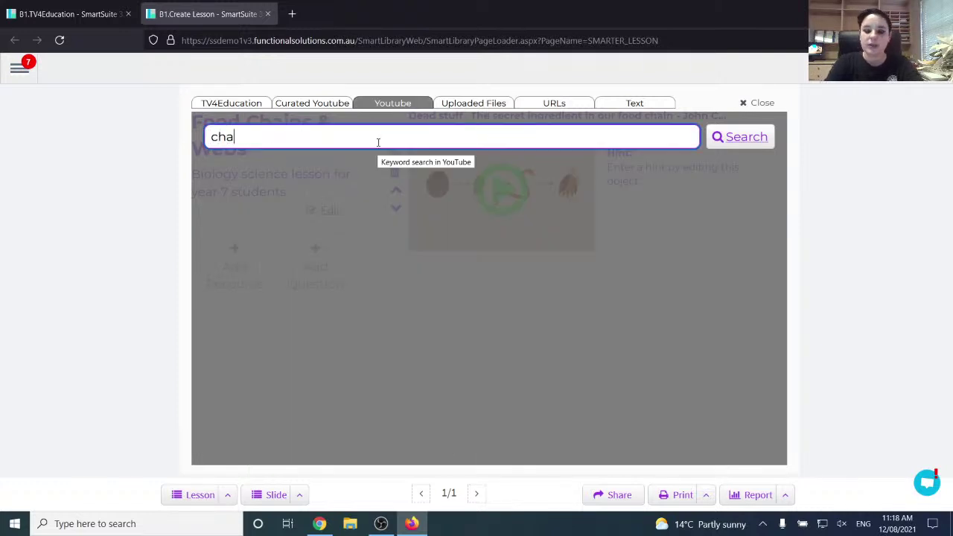
key("BackSpace")
key("BackSpace")
key("BackSpace")
key("BackSpace")
key("BackSpace")
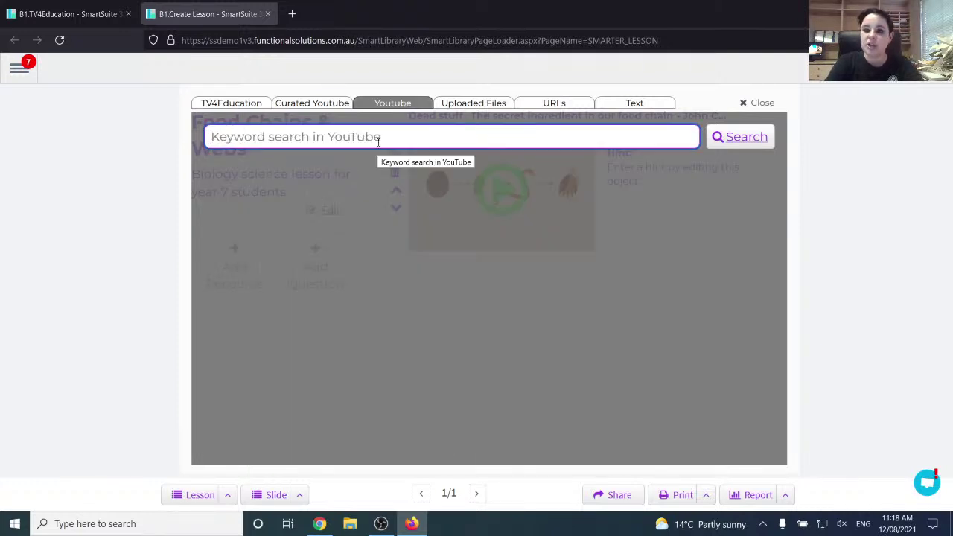
type("food webs")
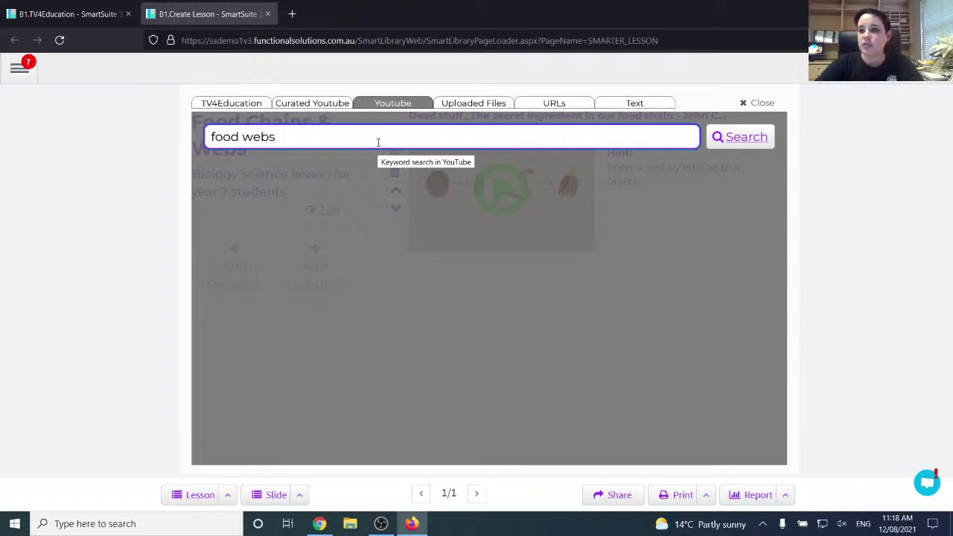
left_click(721, 153)
left_click(726, 144)
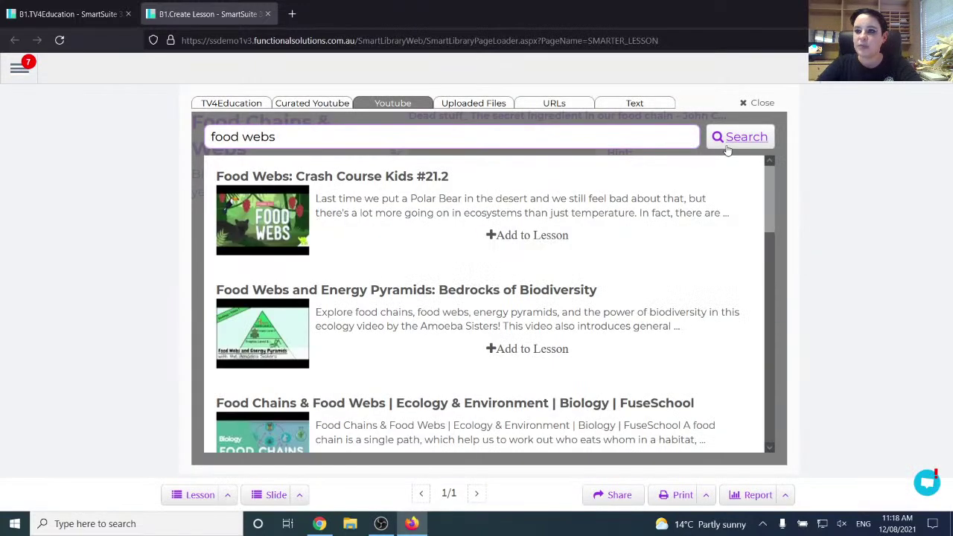
left_click(524, 236)
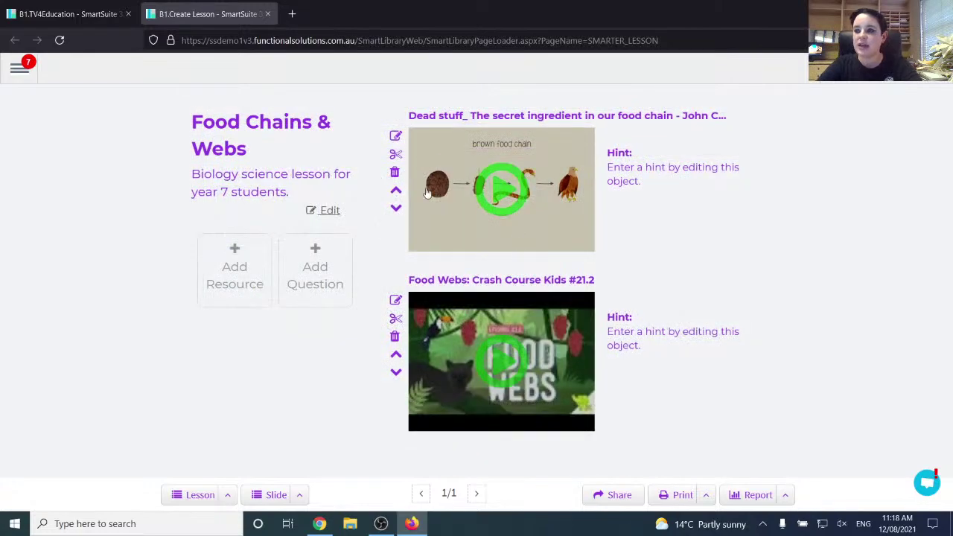
Step: Reopen the lesson's resource search to view the available source types, and close it without adding anything
left_click(252, 273)
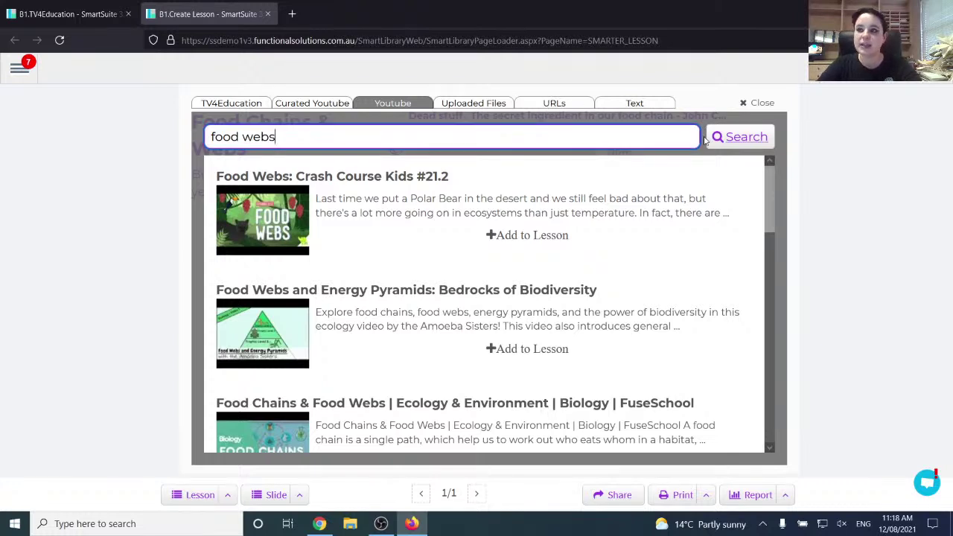
left_click(141, 225)
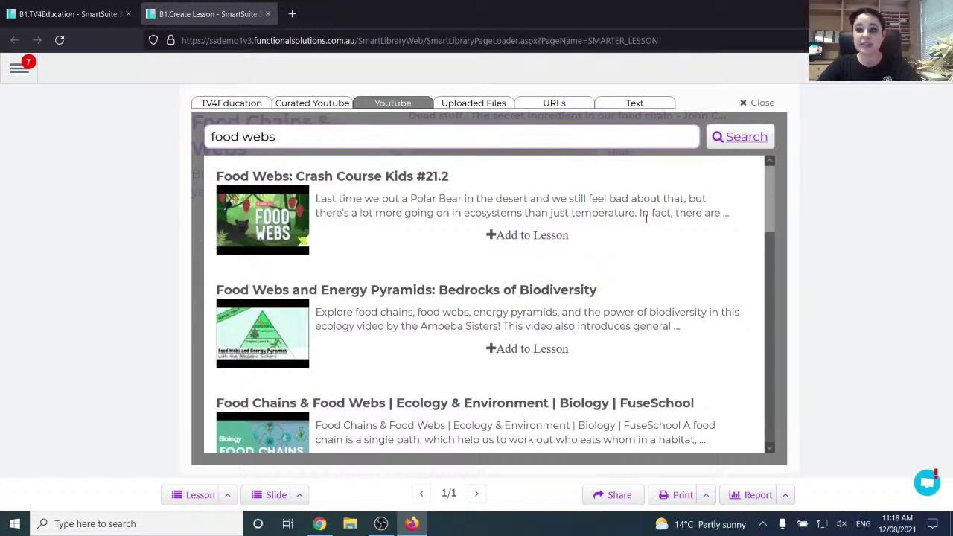
left_click(753, 103)
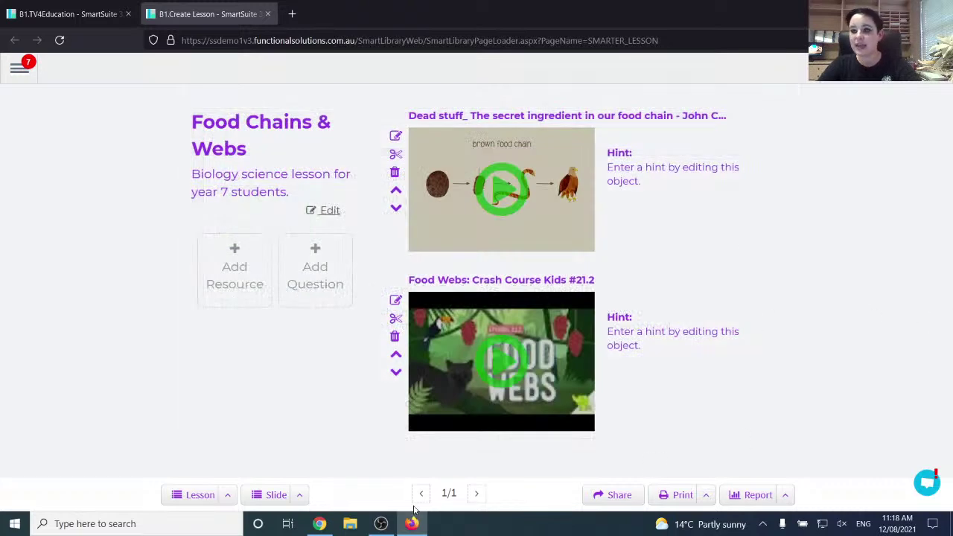